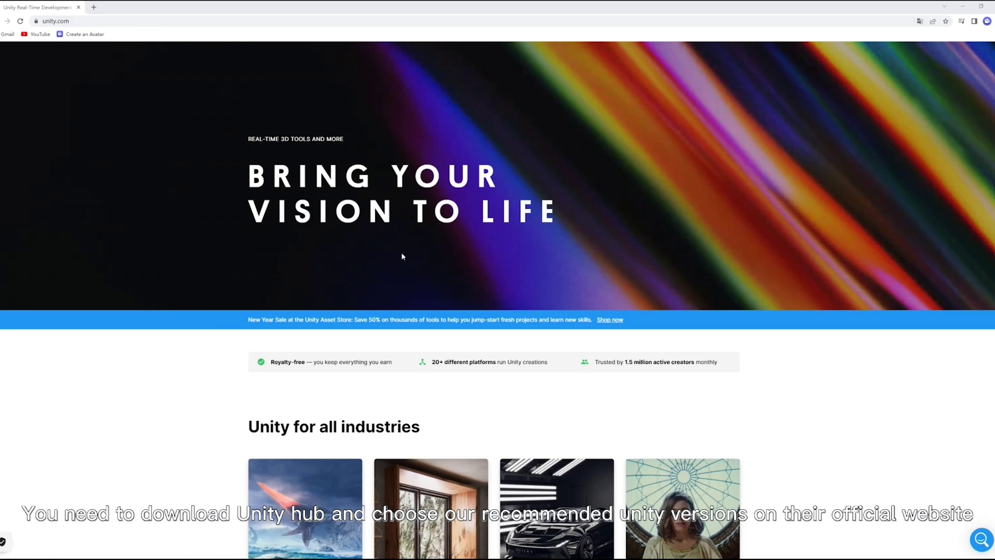
- Go from the Unity home page footer's Get Unity link to the download archive
scroll(401, 252, down, 15)
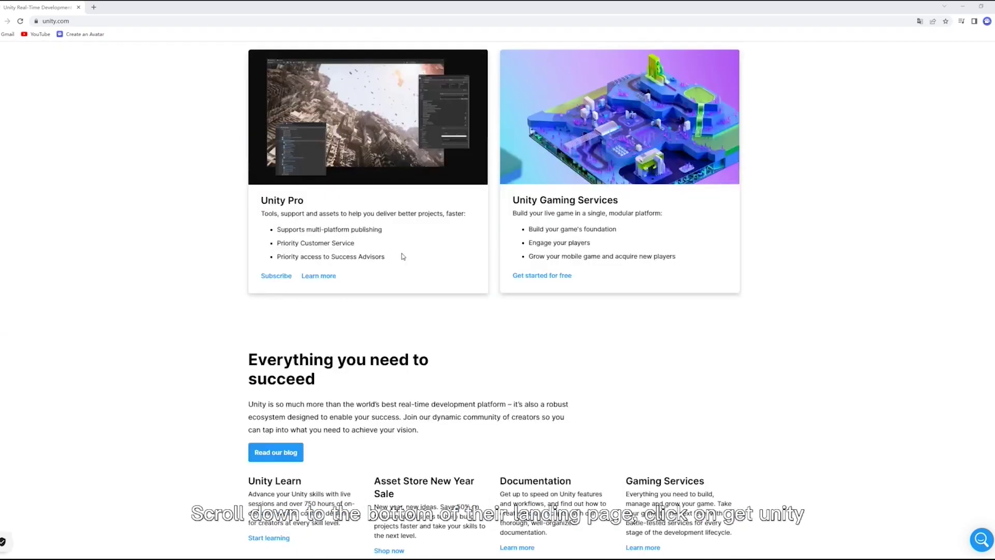
scroll(401, 254, down, 10)
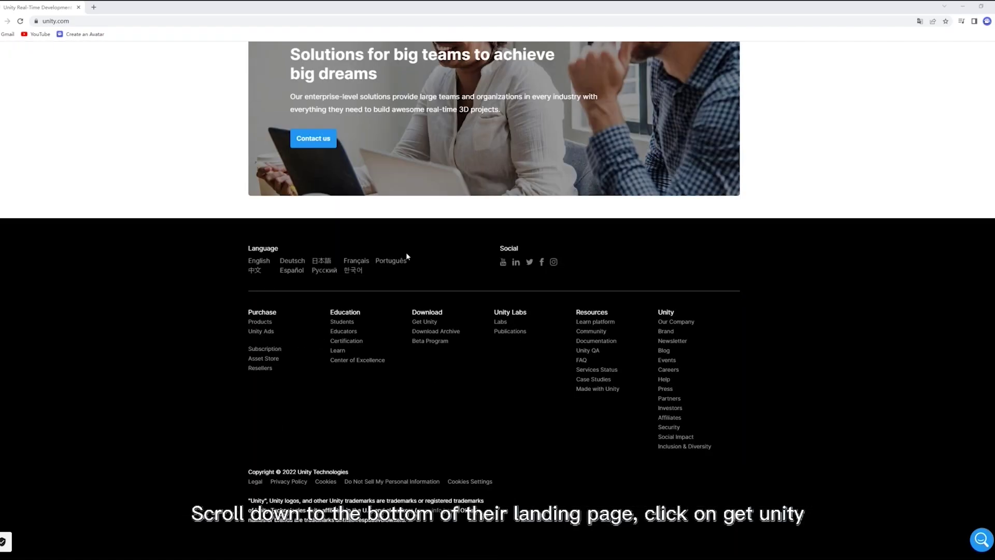
click(433, 322)
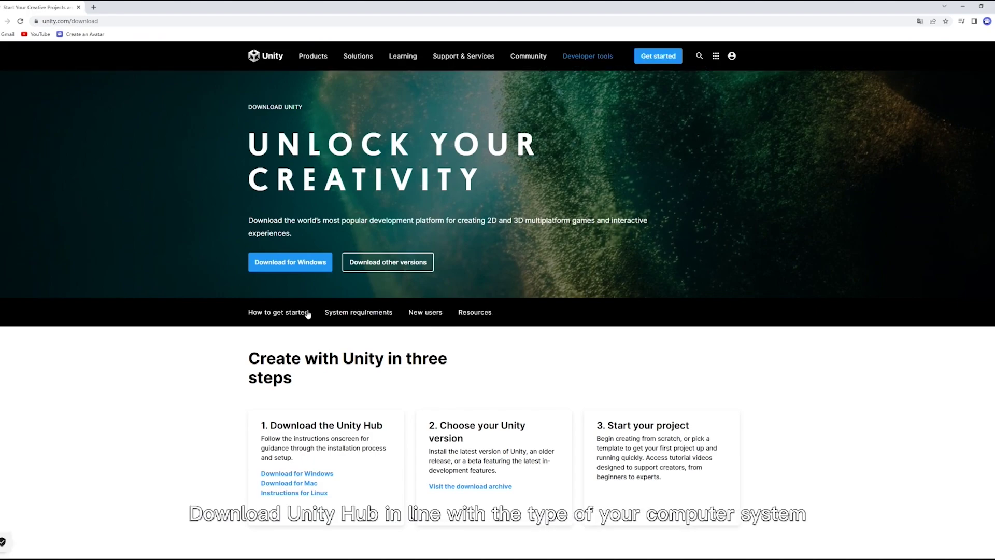
scroll(414, 291, down, 2)
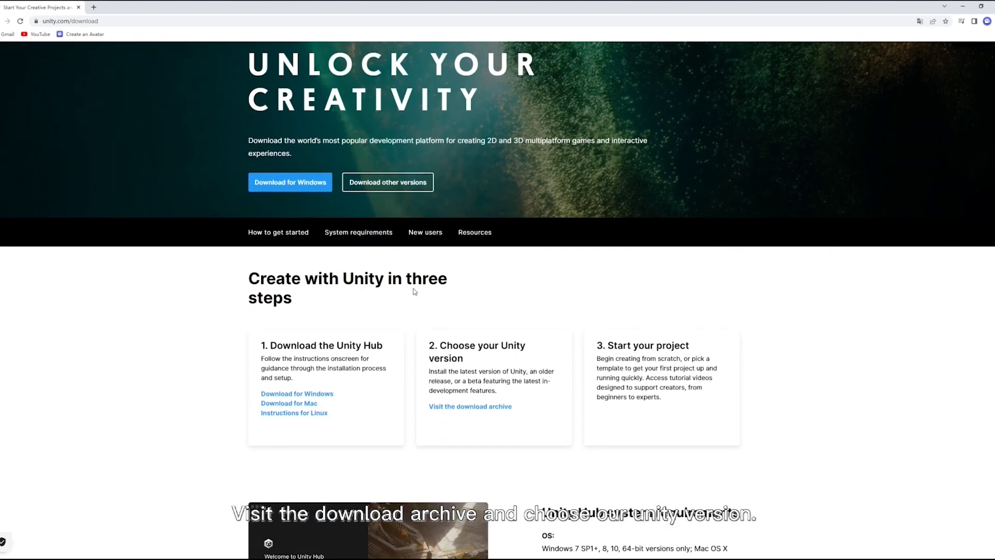
click(465, 407)
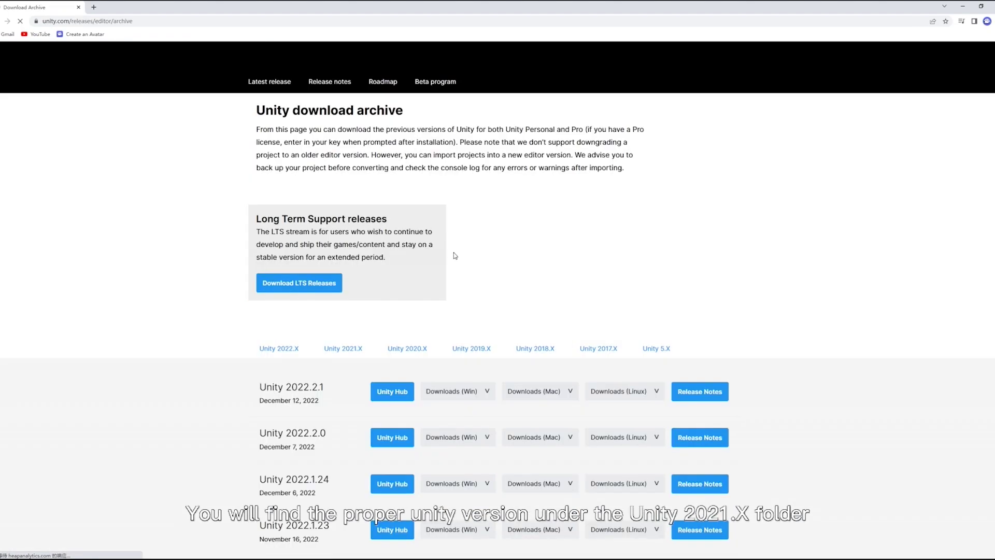
- Show the Unity 2021.X releases in the archive and scroll through the 2021.3.x versions
scroll(455, 255, down, 3)
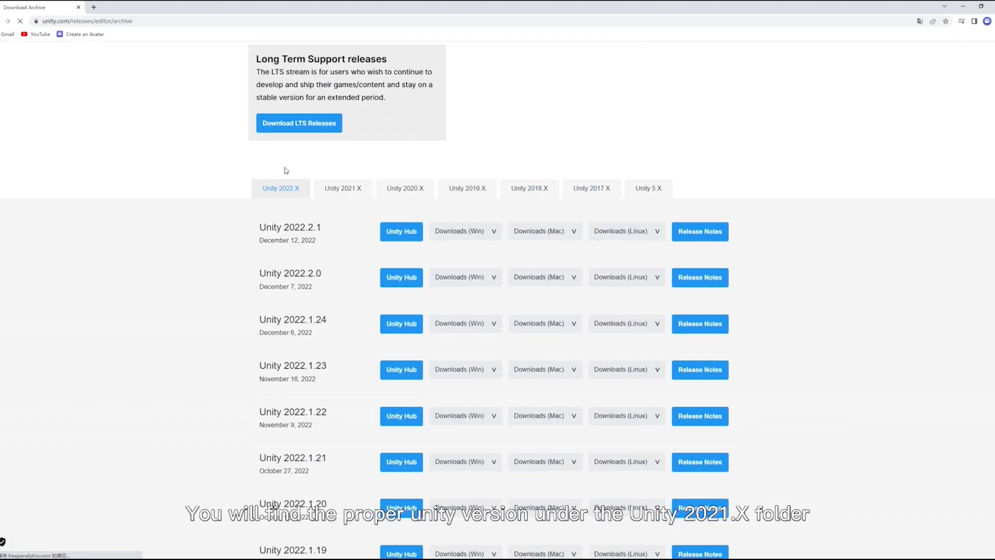
click(356, 195)
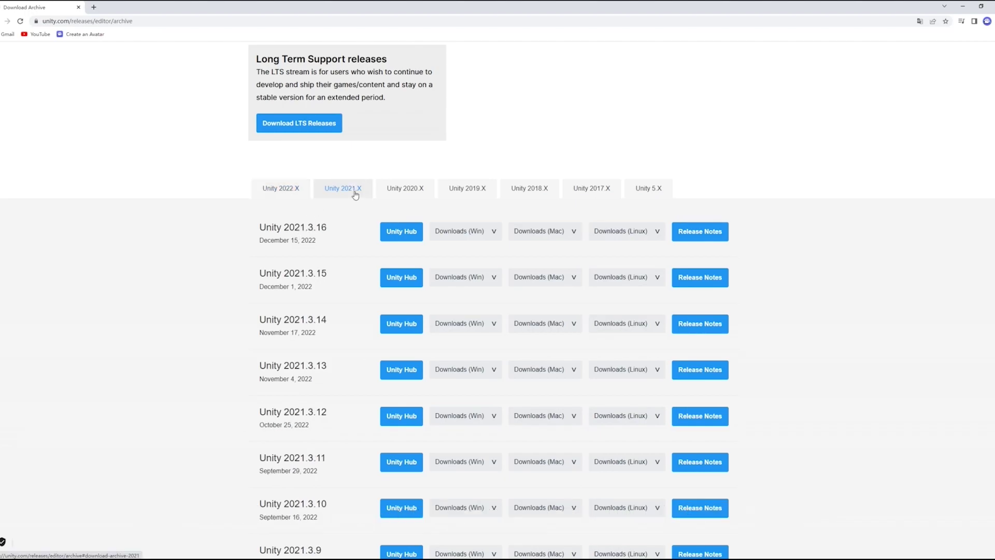
scroll(340, 252, down, 8)
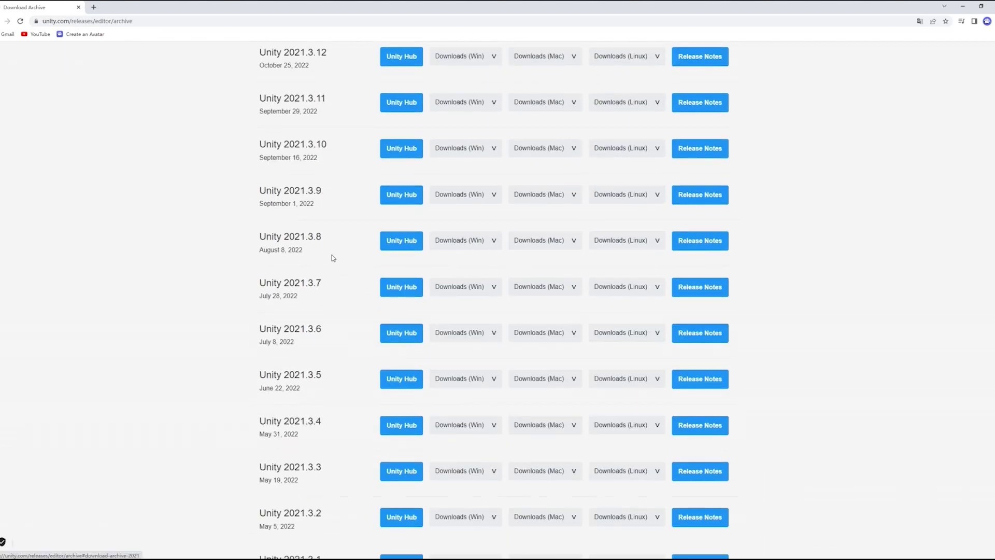
scroll(333, 258, down, 1)
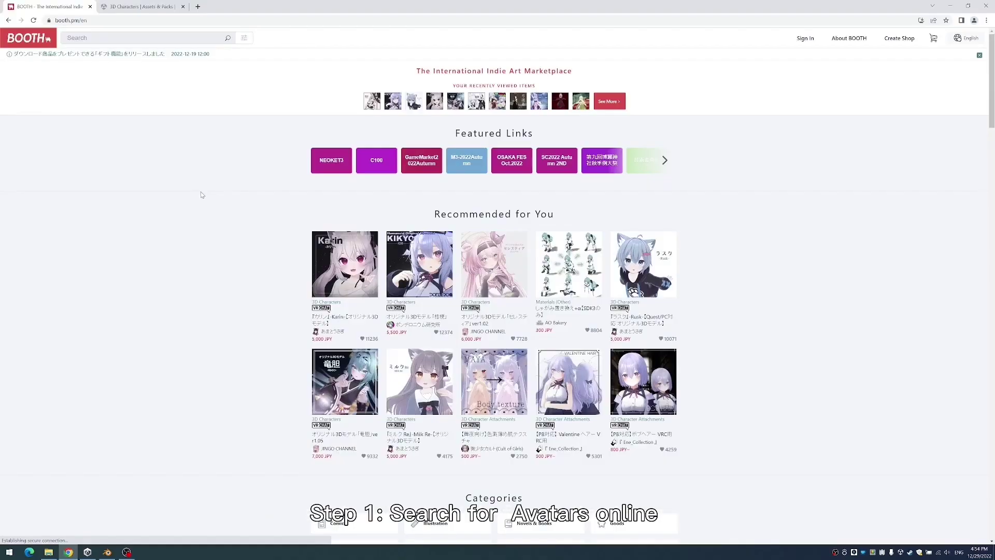
- Open the 「桔梗」 (KIKYO) avatar listing, priced 5,500 JPY, from Recommended for You
scroll(212, 260, down, 2)
scroll(212, 260, up, 2)
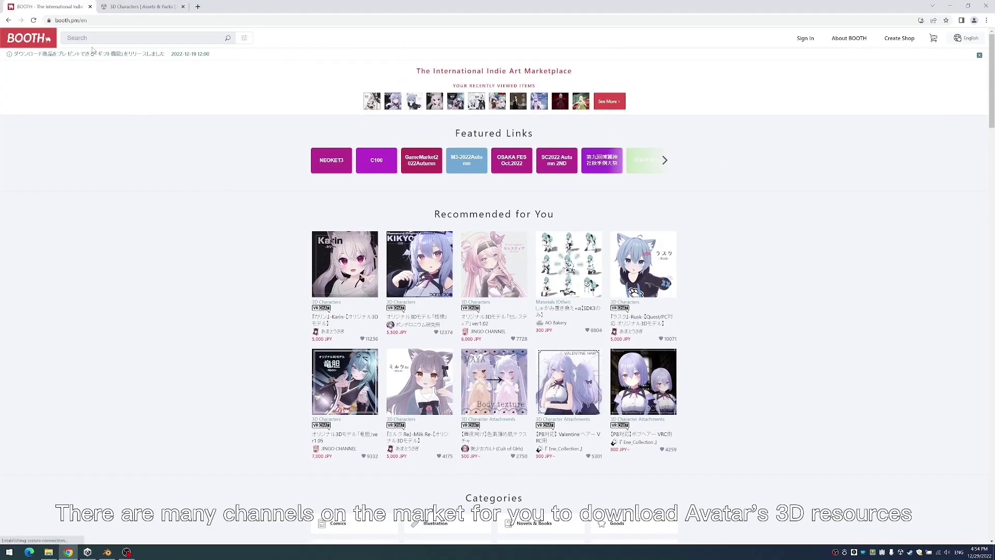
click(442, 275)
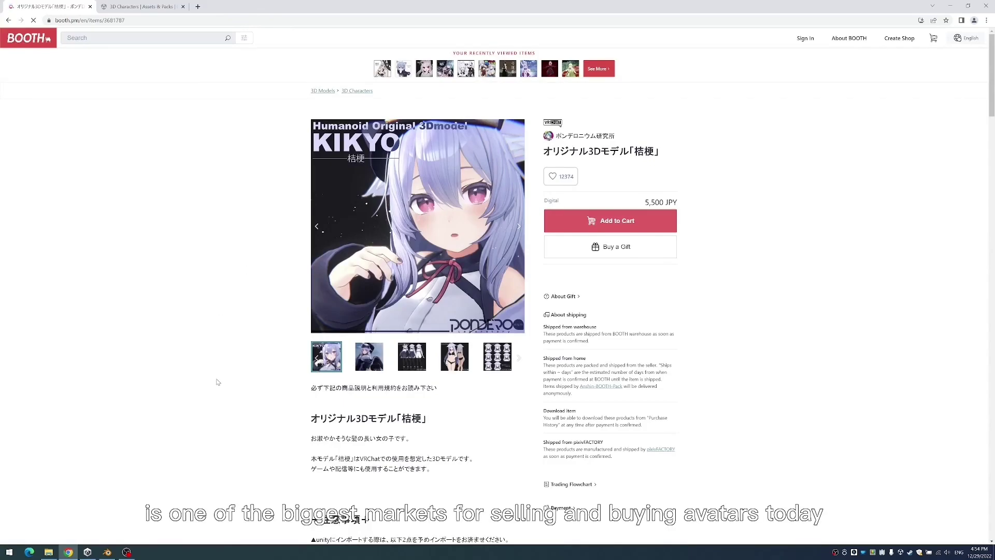
scroll(224, 363, down, 7)
click(140, 6)
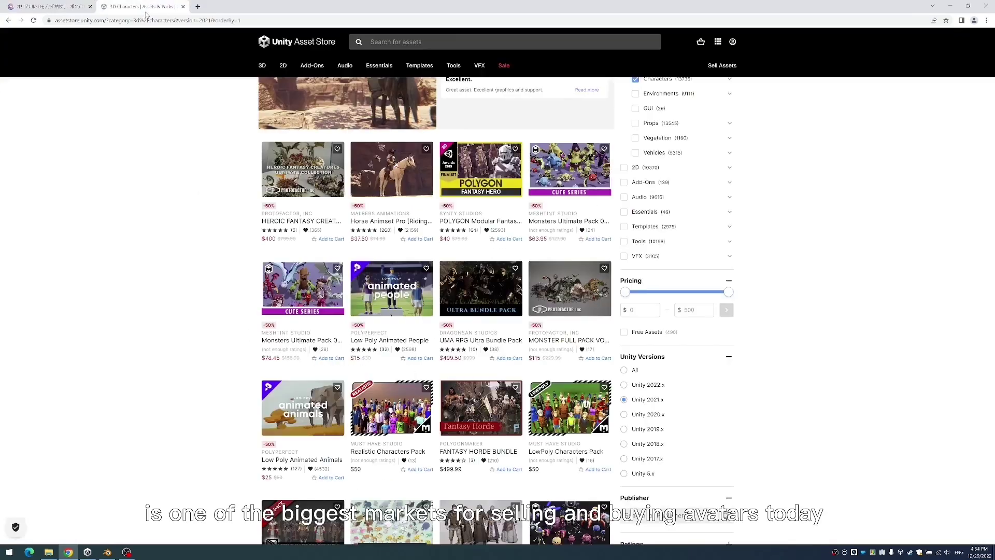
scroll(140, 260, up, 4)
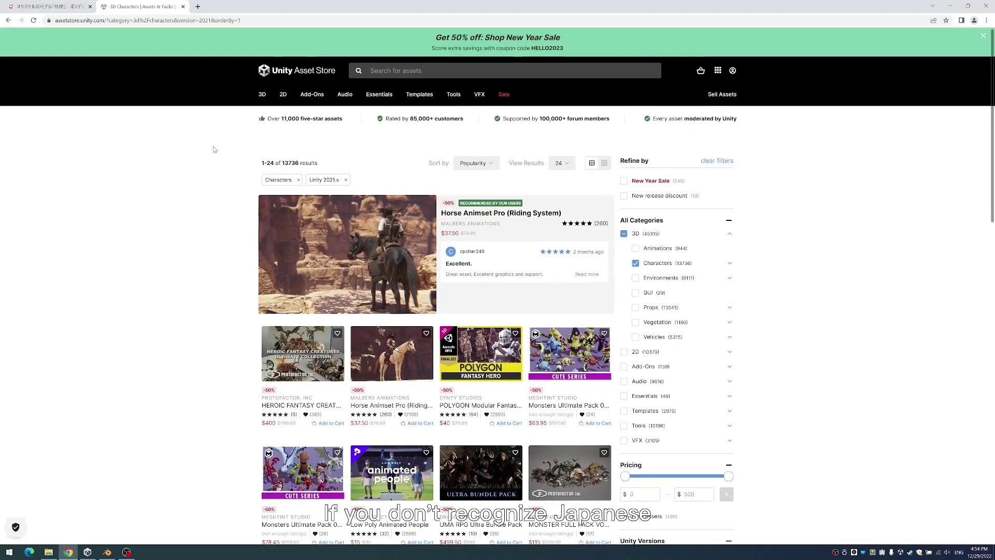
scroll(198, 311, down, 3)
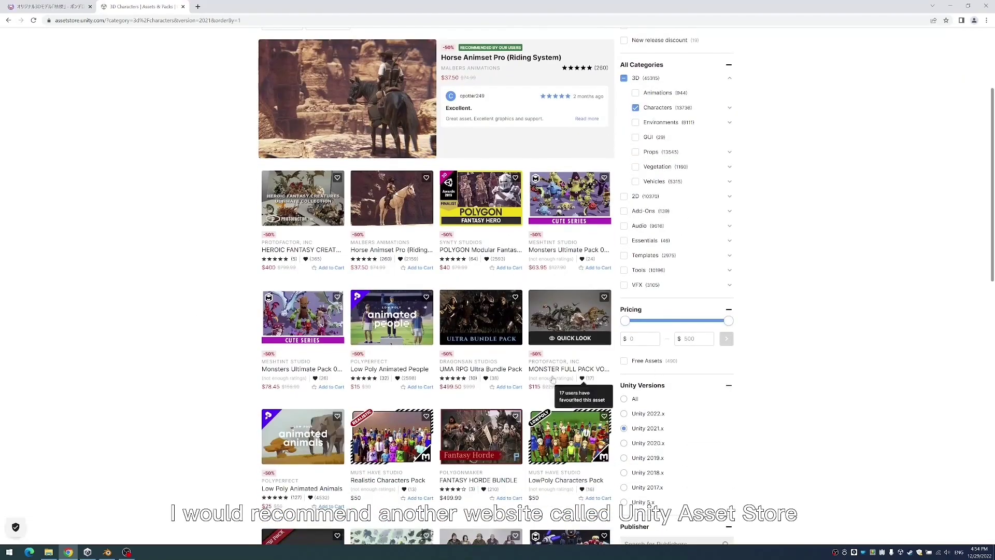
scroll(217, 275, down, 2)
scroll(214, 291, up, 4)
scroll(211, 306, down, 4)
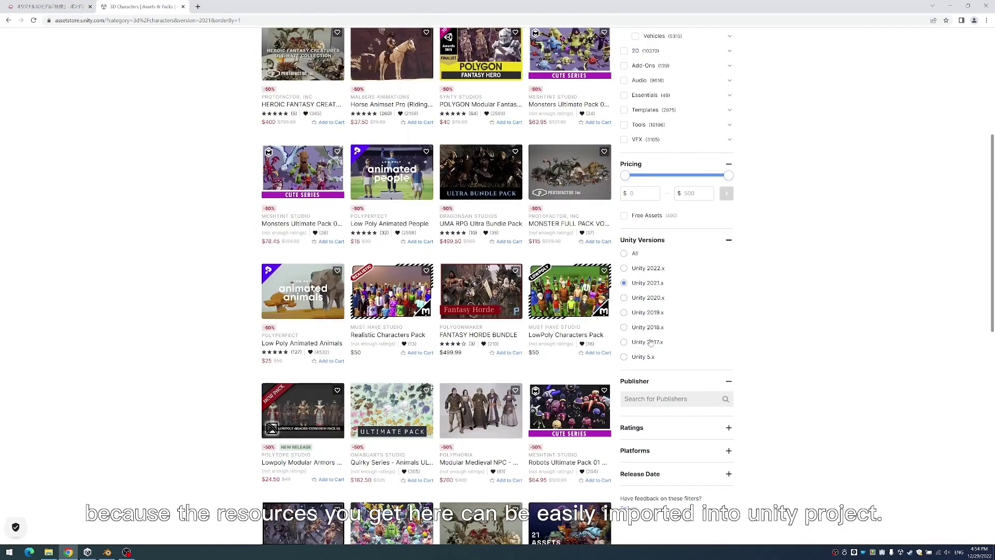
scroll(648, 327, up, 4)
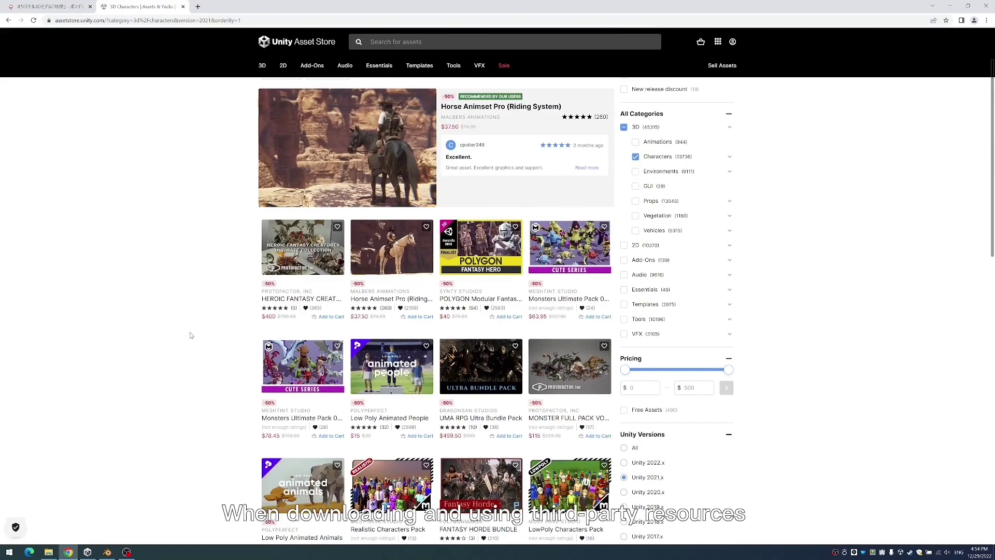
scroll(190, 334, up, 2)
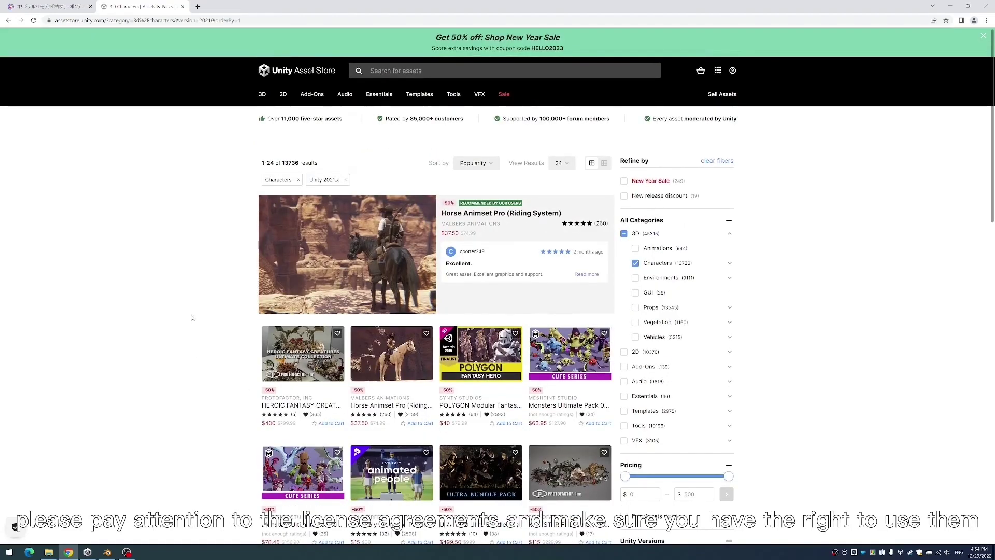
key(ctrl+shift+Tab)
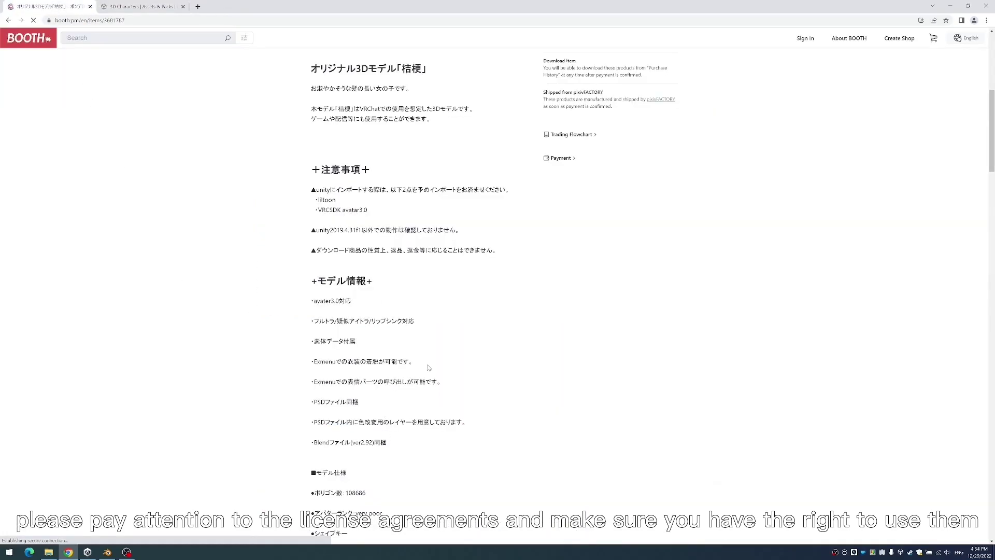
- Review the KIKYO listing's images, then orbit Blender's default cube view
scroll(430, 373, up, 6)
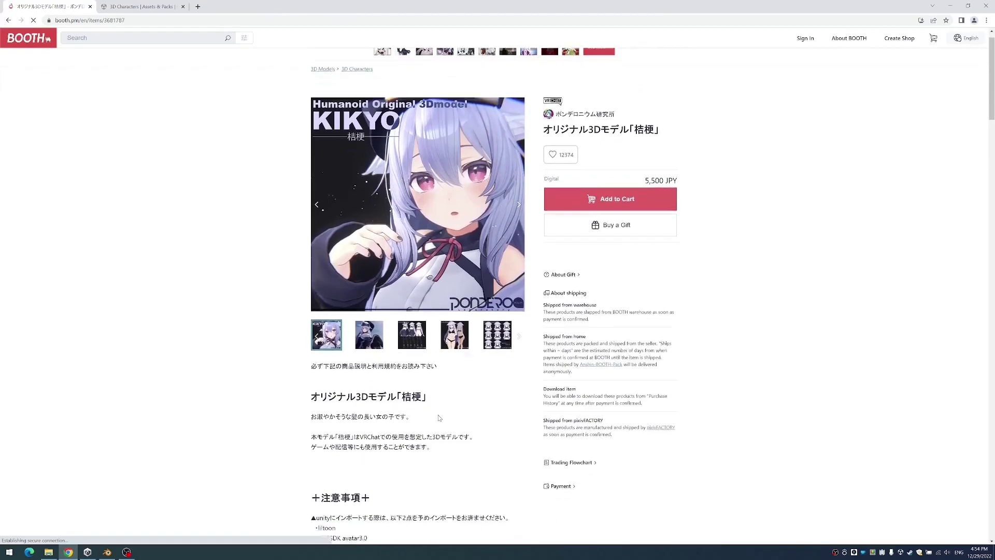
scroll(439, 418, down, 2)
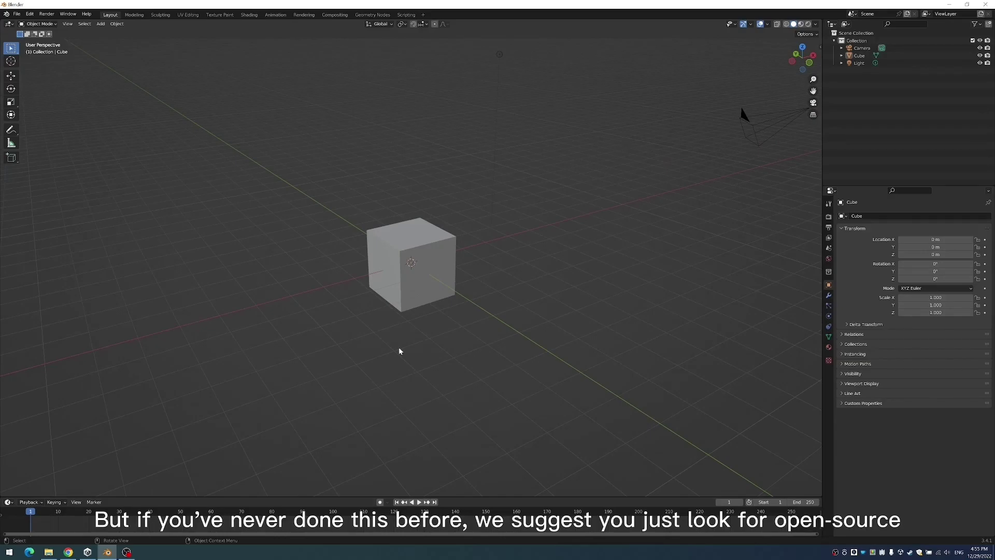
middle_drag(399, 366, 451, 350)
- Minimize Blender, bring the CuteGirl folder forward, and launch Unity Hub
click(951, 4)
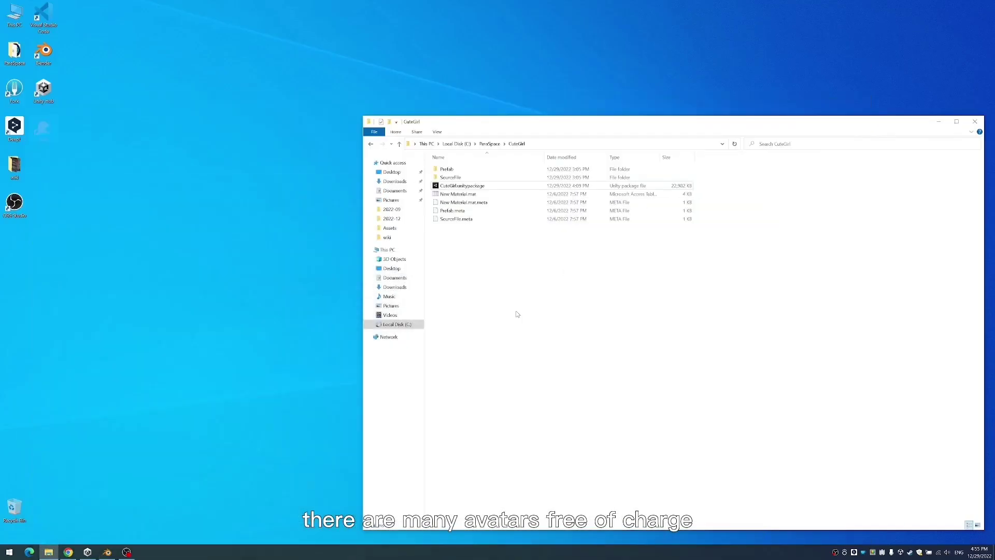
click(555, 288)
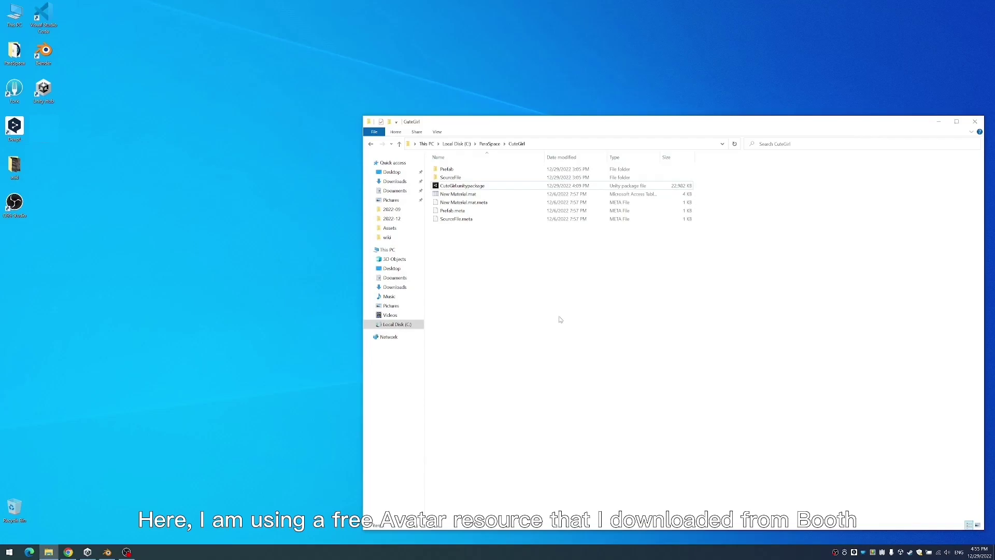
click(87, 552)
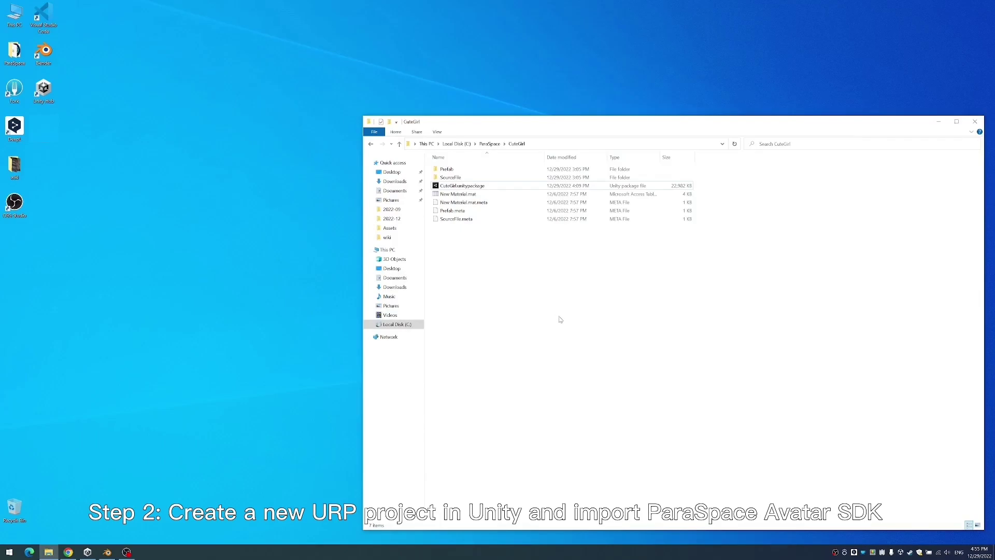
click(87, 551)
- Start a new Unity Hub project using the 3D (URP) template
click(313, 223)
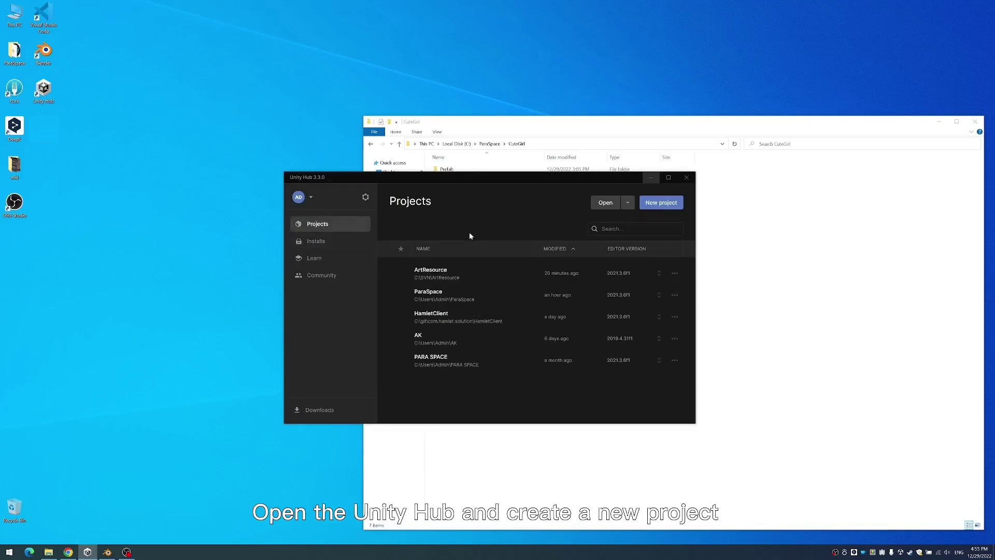
click(671, 205)
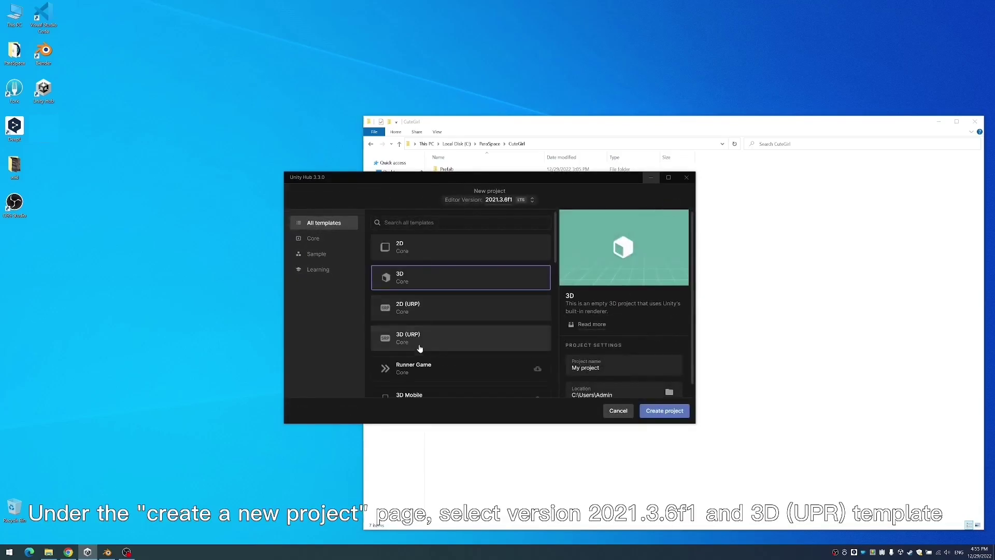
click(439, 344)
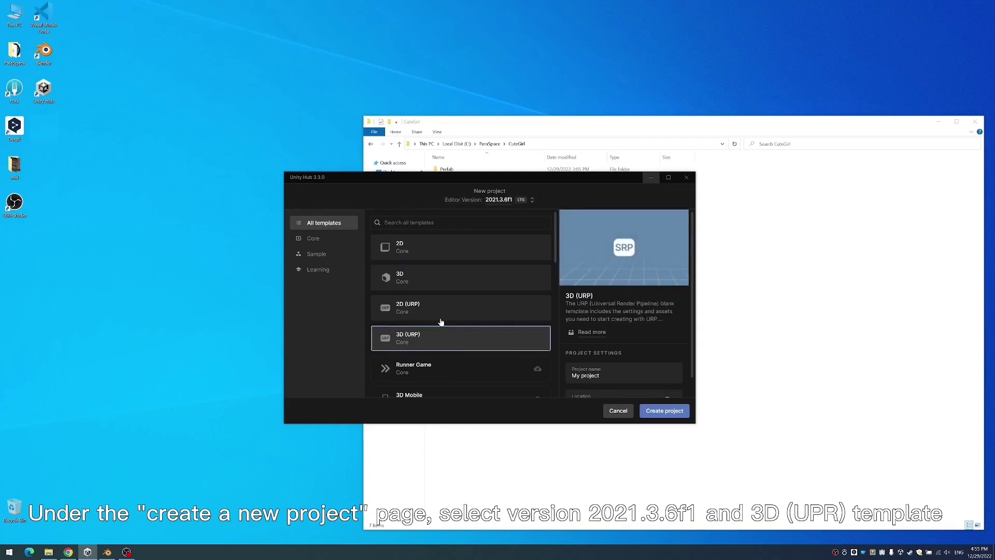
click(411, 280)
click(429, 341)
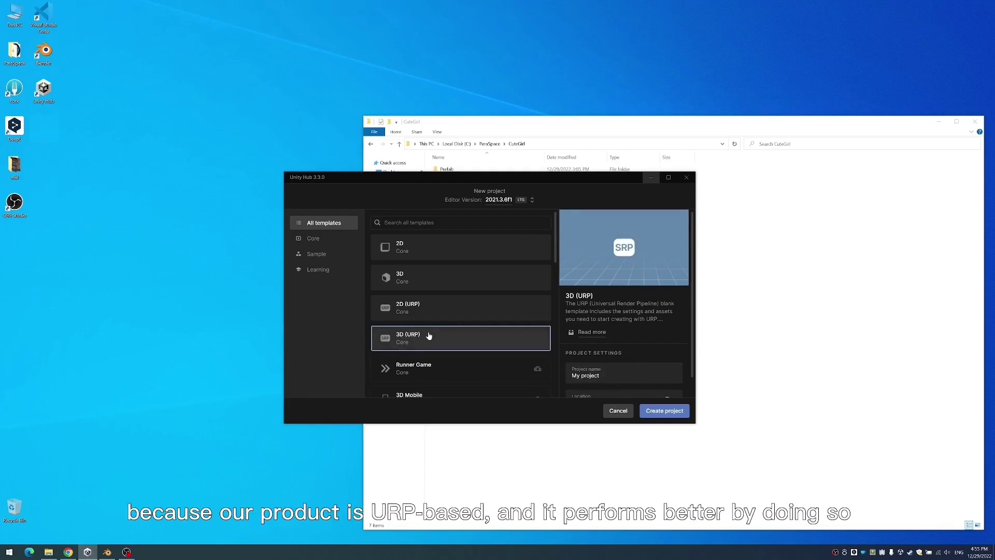
- Name the project ParaSpace01 and create it on 2021.3.6f1
click(586, 374)
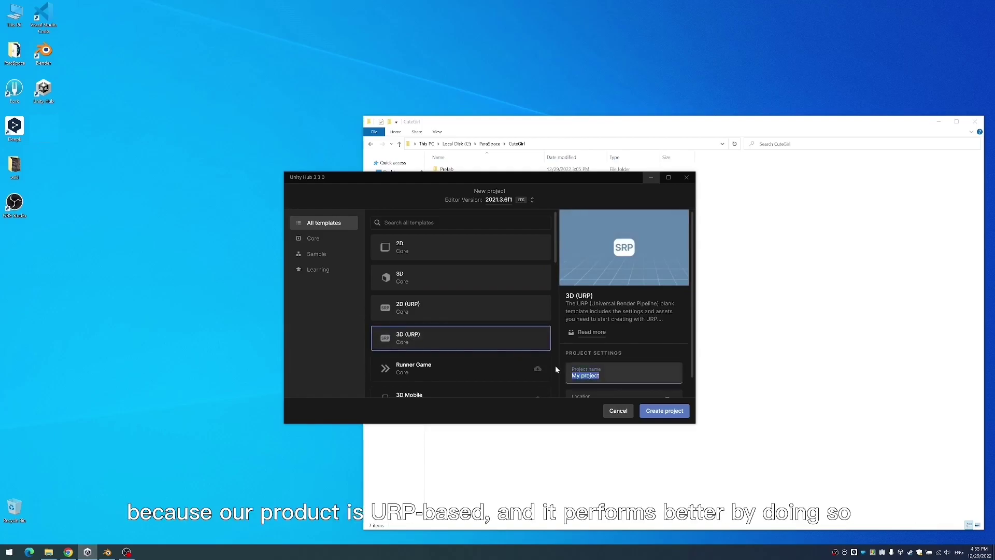
text(ParaSpace01)
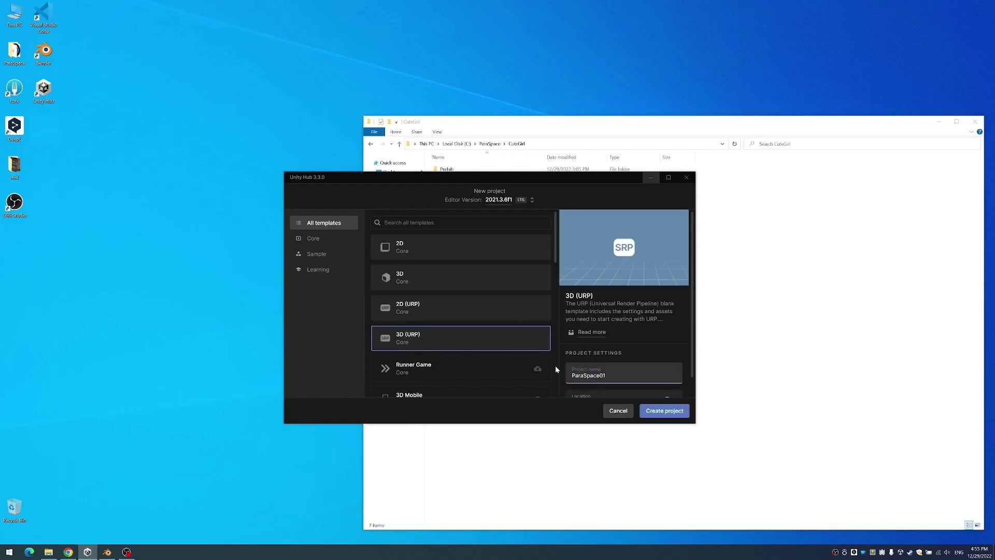
scroll(605, 322, down, 2)
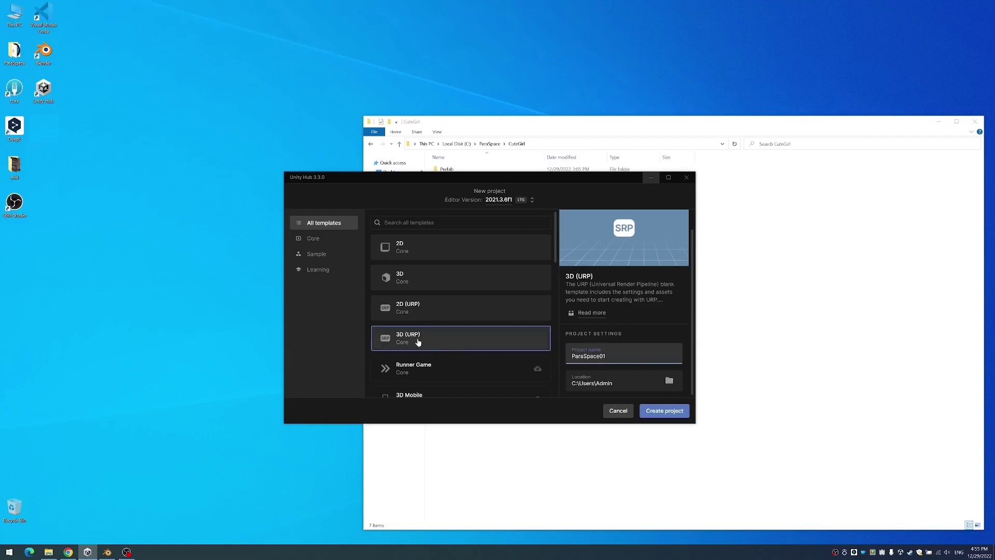
click(660, 413)
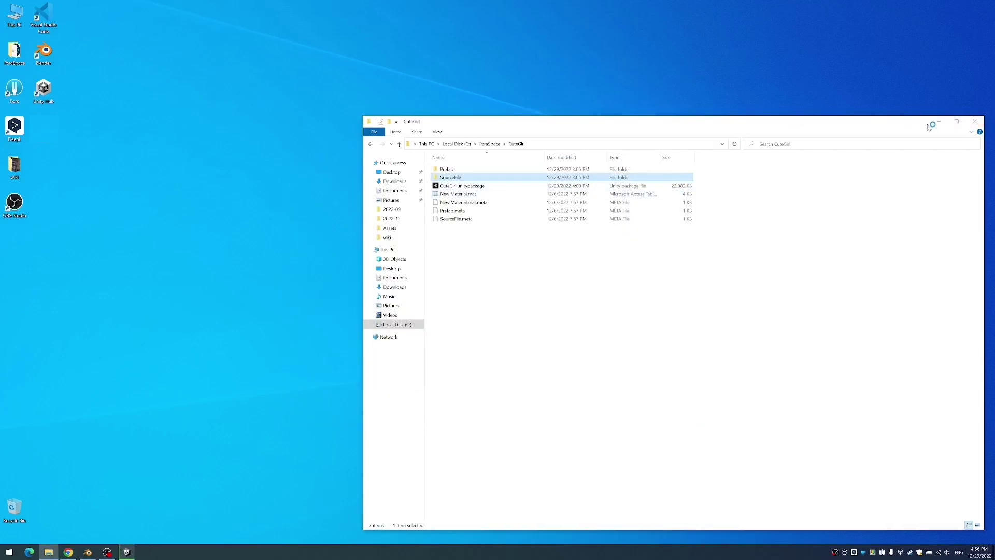
- Drag AvatarSdk.unitypackage from Downloads into the ParaSpace01 Project panel
click(939, 126)
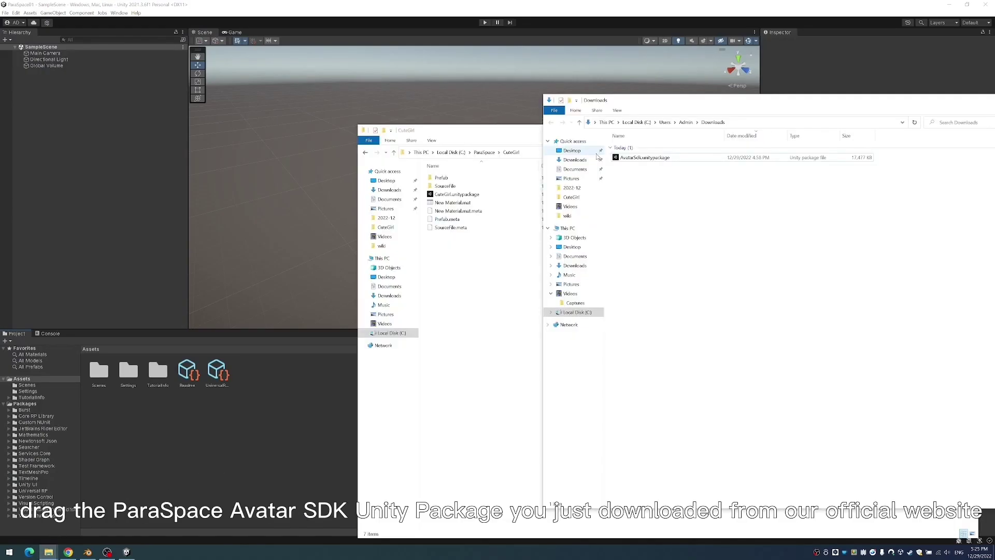
click(638, 157)
drag(637, 160, 23, 380)
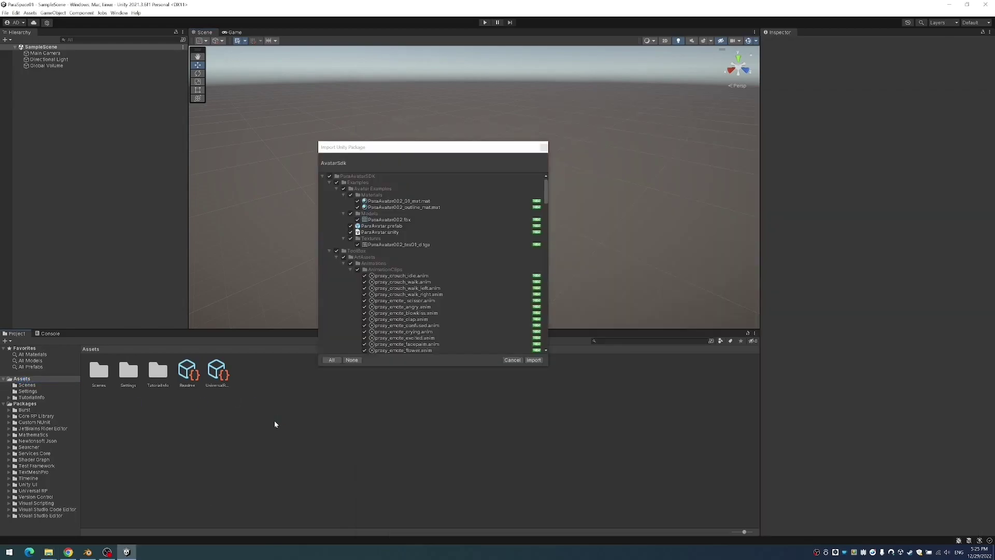
- Import all Avatar SDK files, then look over the new Para Avatar SDK menu
mouse_move(547, 189)
mouse_down()
mouse_move(548, 270)
mouse_move(546, 183)
mouse_up()
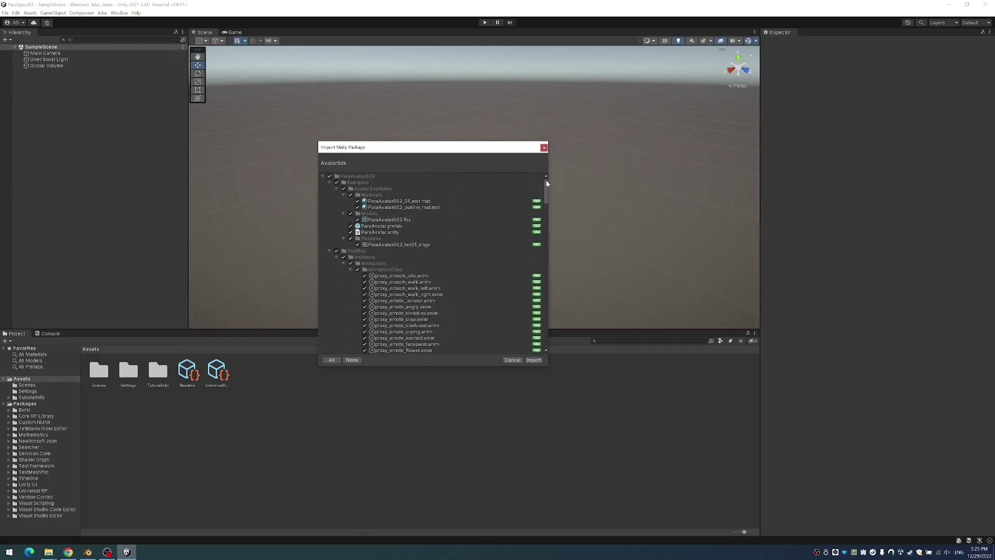
click(534, 361)
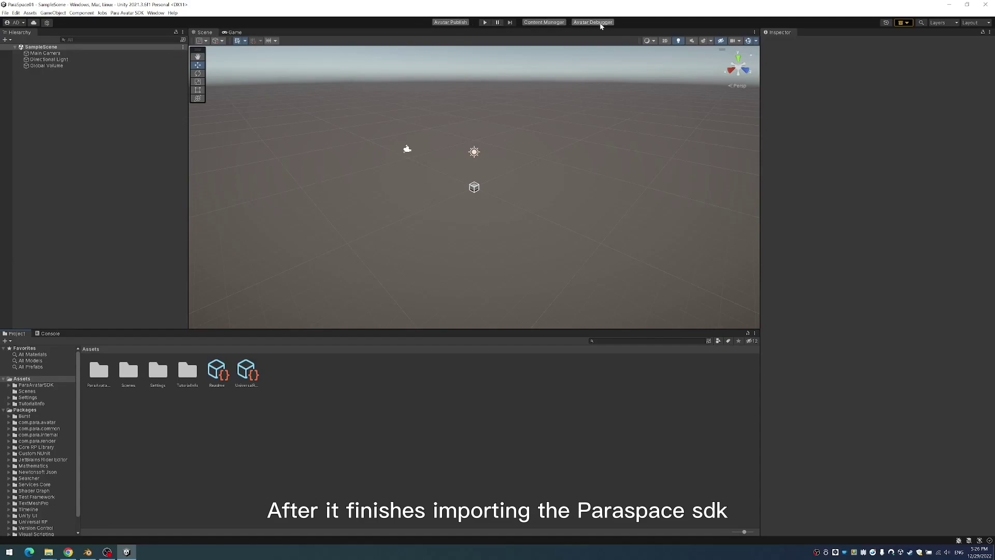
click(127, 12)
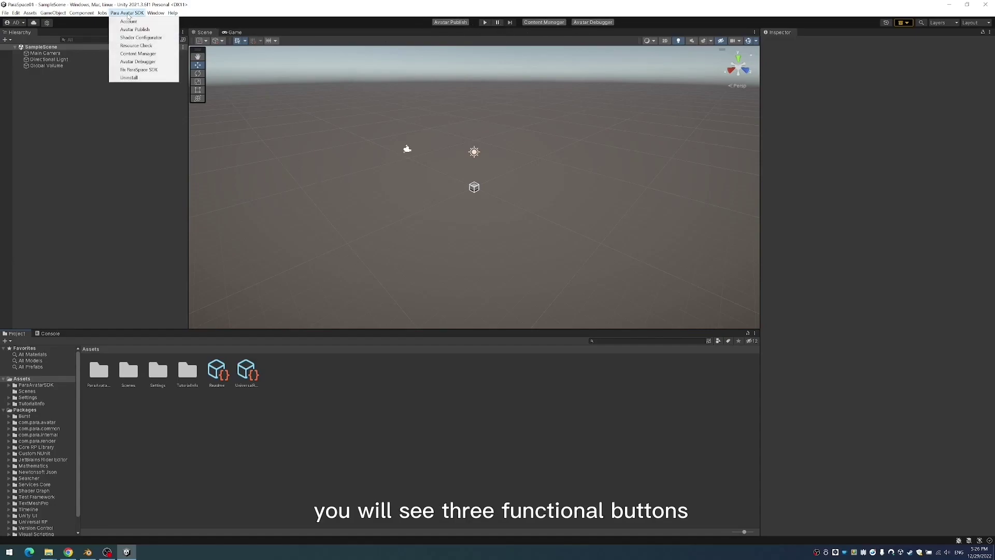
click(270, 453)
- Drag CuteGirl.unitypackage from the CuteGirl folder into Unity's Project panel
mouse_move(51, 556)
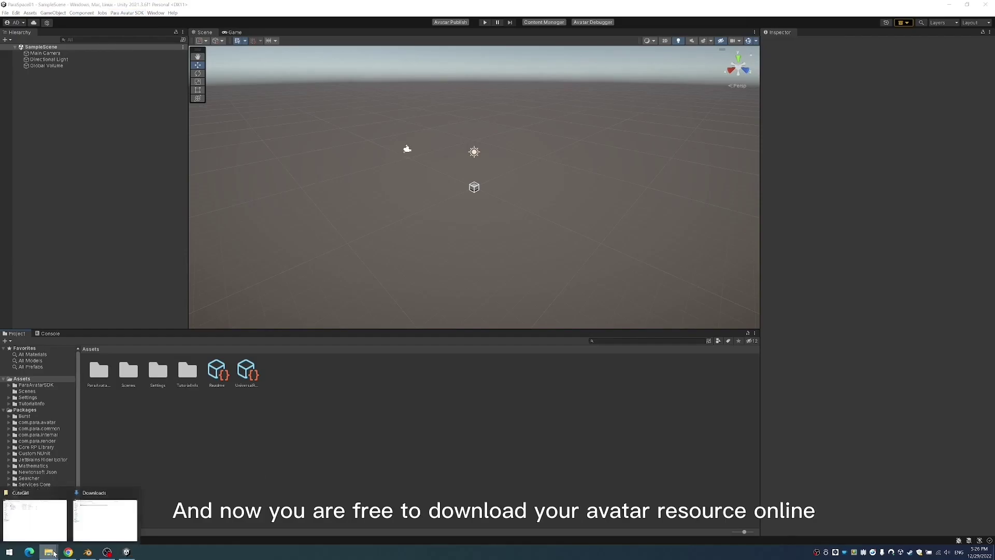
click(44, 522)
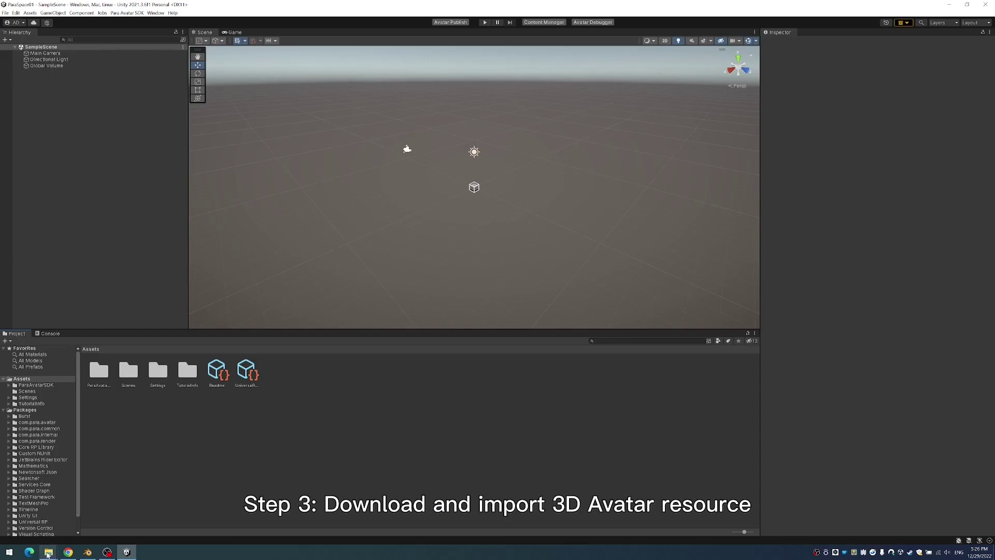
mouse_move(50, 556)
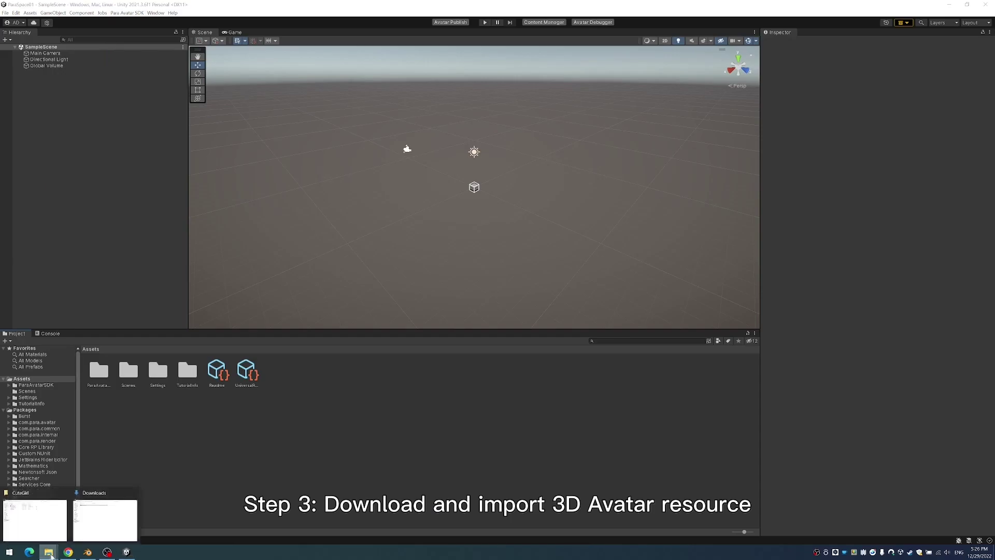
click(42, 522)
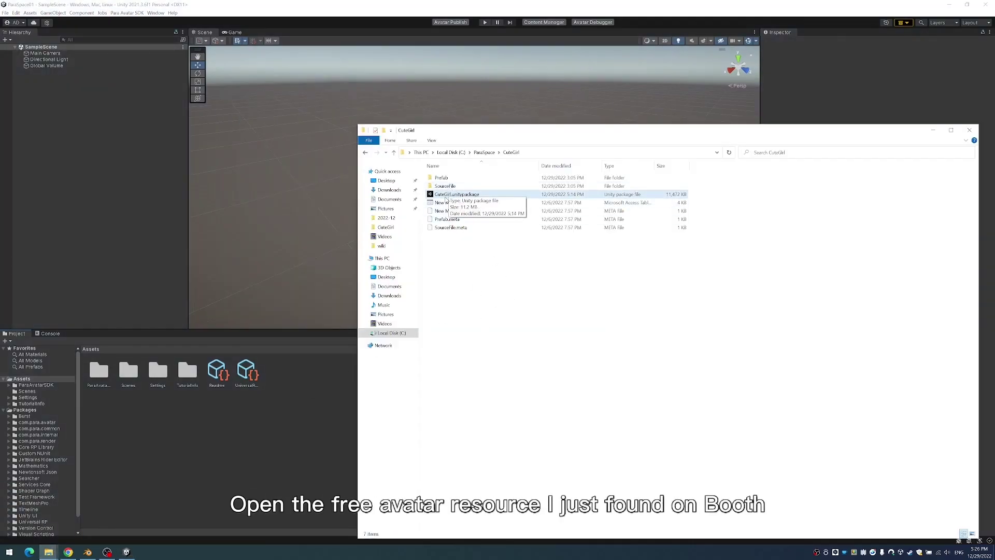
click(444, 196)
drag(452, 195, 37, 379)
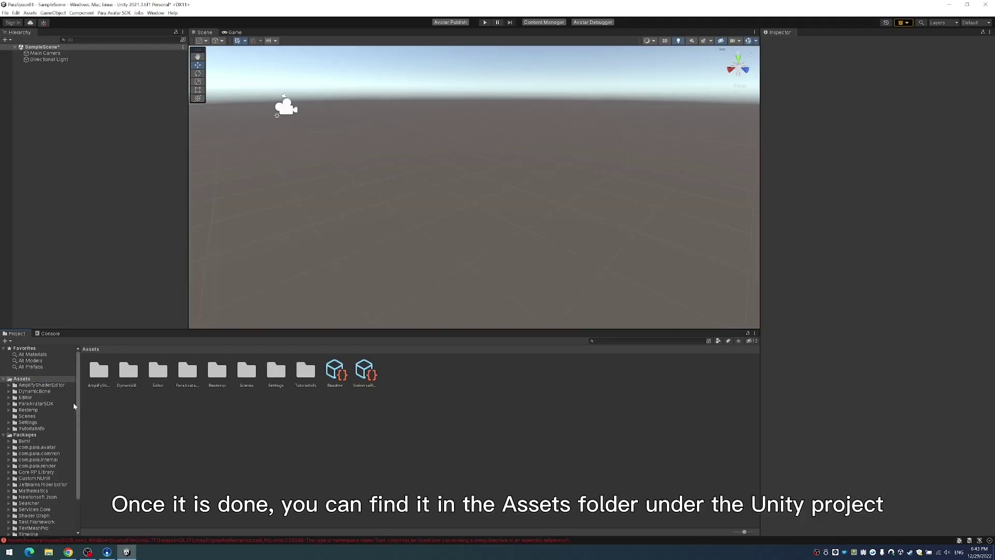
- Open Assets > Restemp > Avatar > 0014_CuteGirl in the Project panel
click(30, 410)
click(96, 378)
double_click(96, 377)
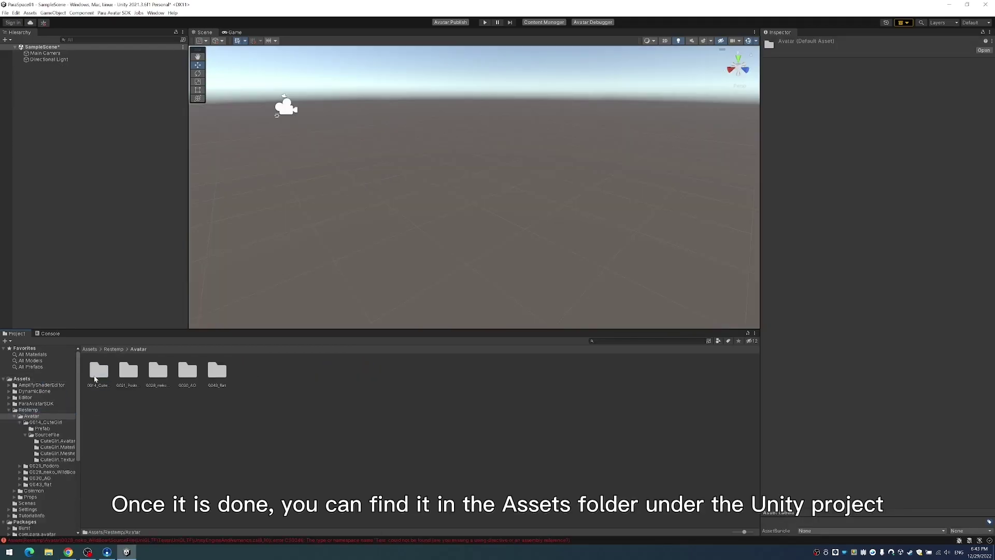
double_click(97, 379)
double_click(99, 373)
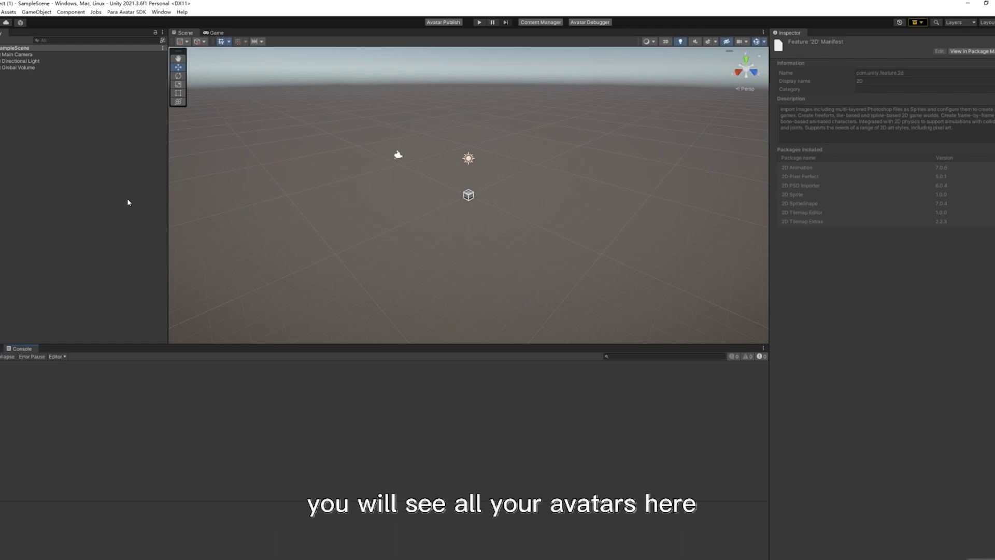
- In Package Manager, list My Assets and download the Space Robot Kyle package
click(161, 12)
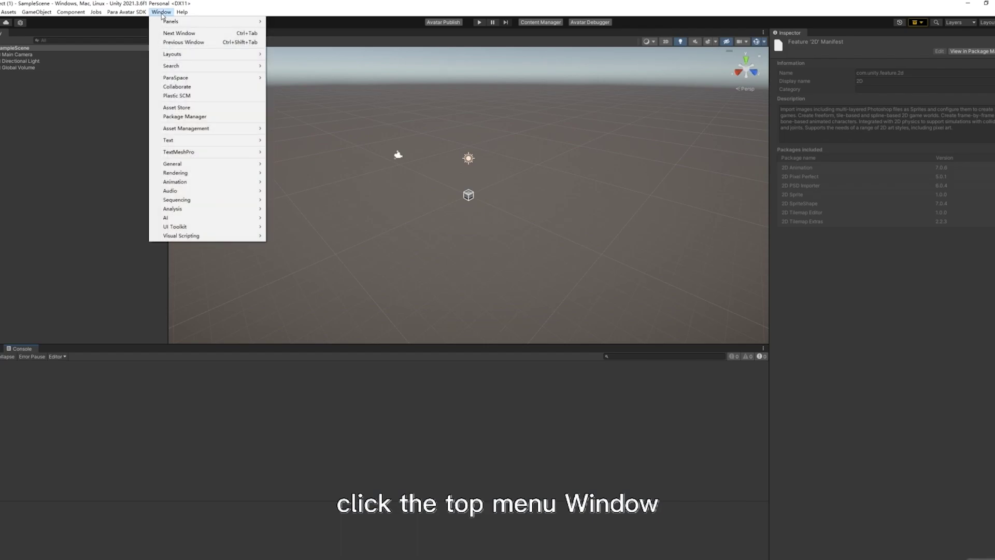
click(182, 117)
click(374, 129)
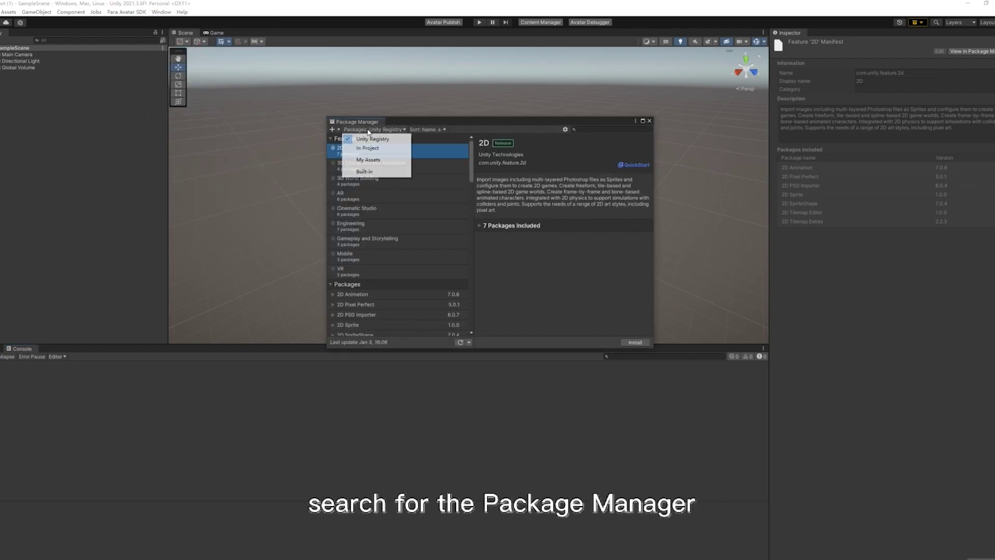
click(373, 161)
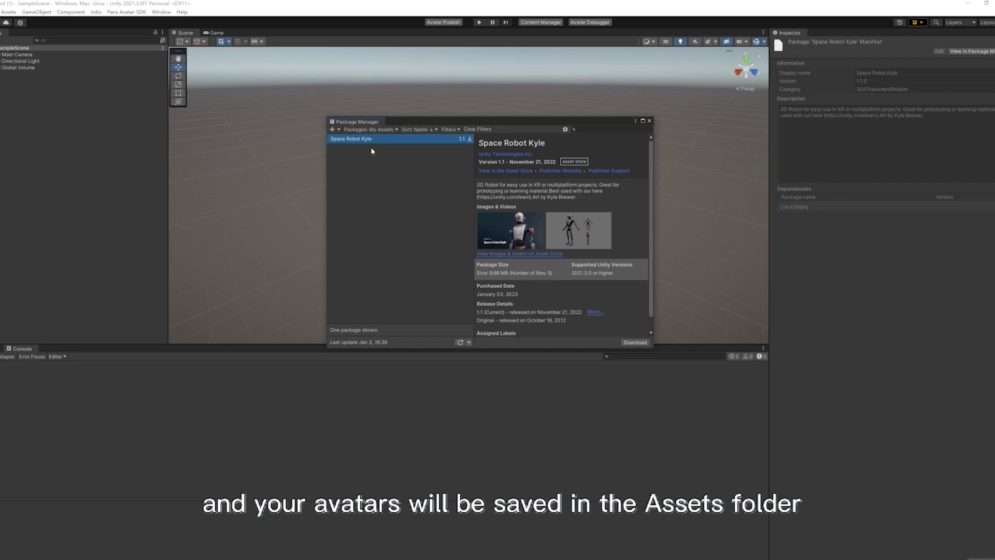
scroll(565, 285, down, 1)
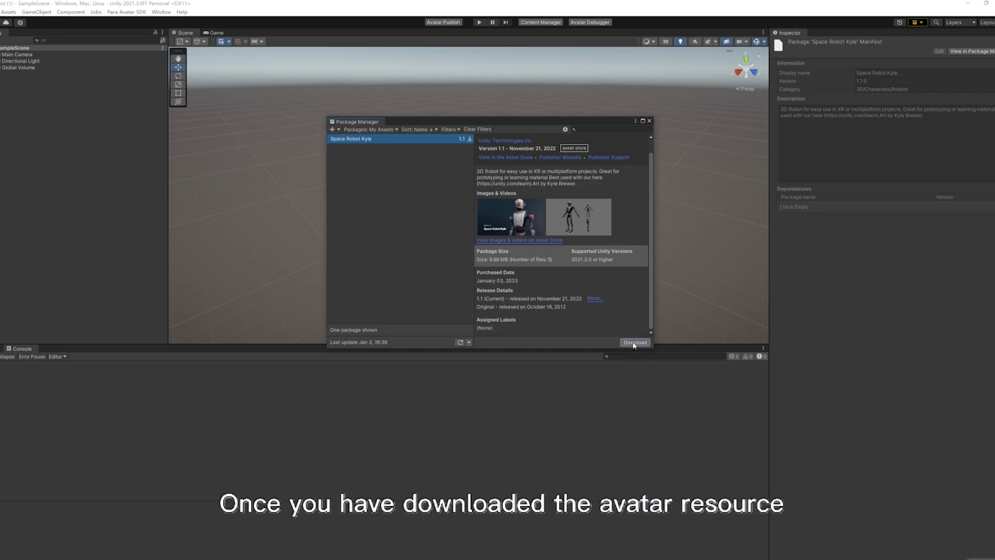
click(635, 343)
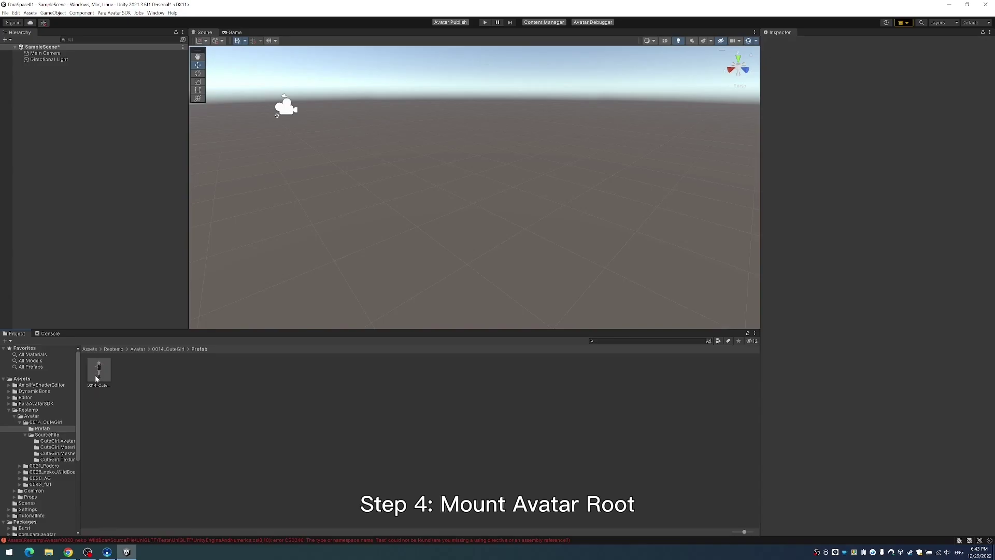
- Drag the 0014_CuteGirl prefab into the Scene view and select it in the Hierarchy
click(96, 379)
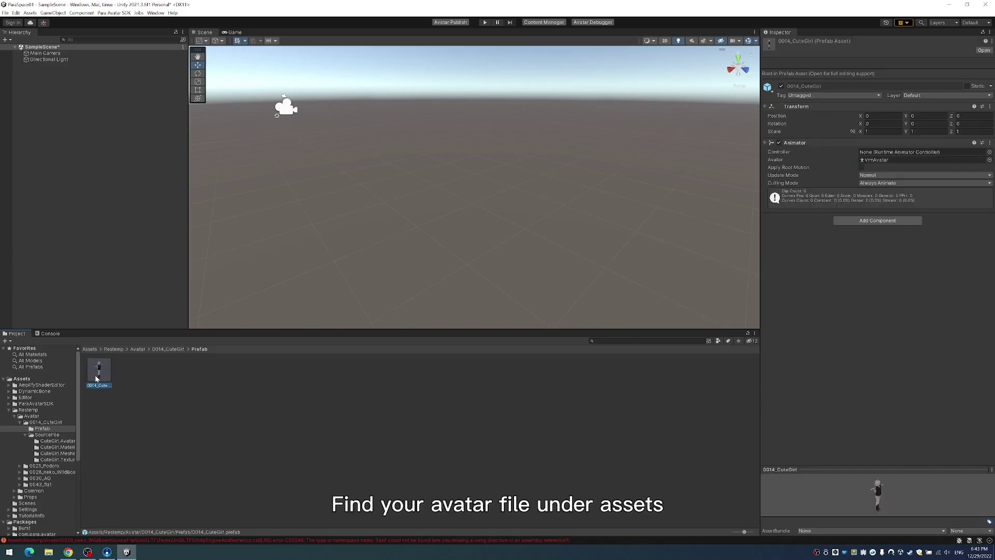
drag(97, 378, 413, 224)
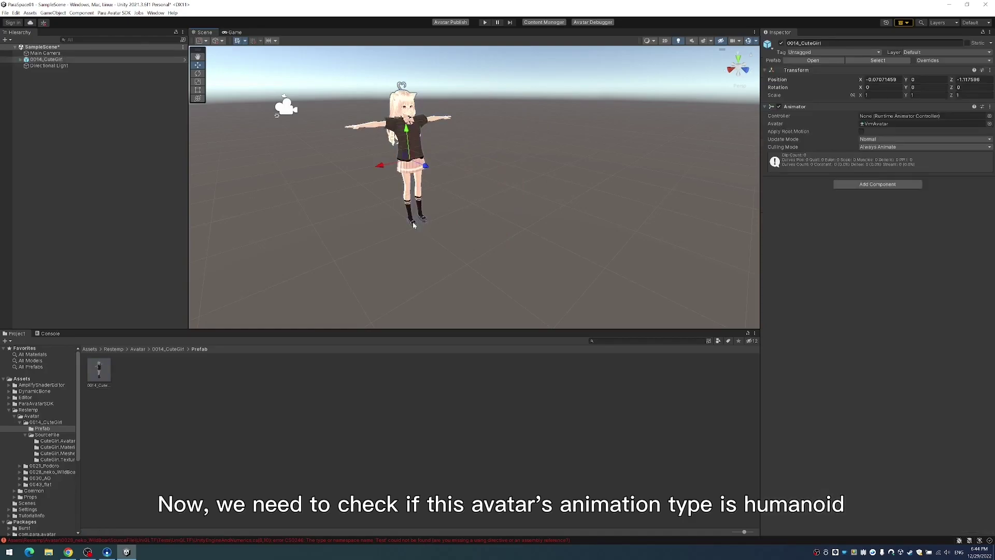
click(82, 72)
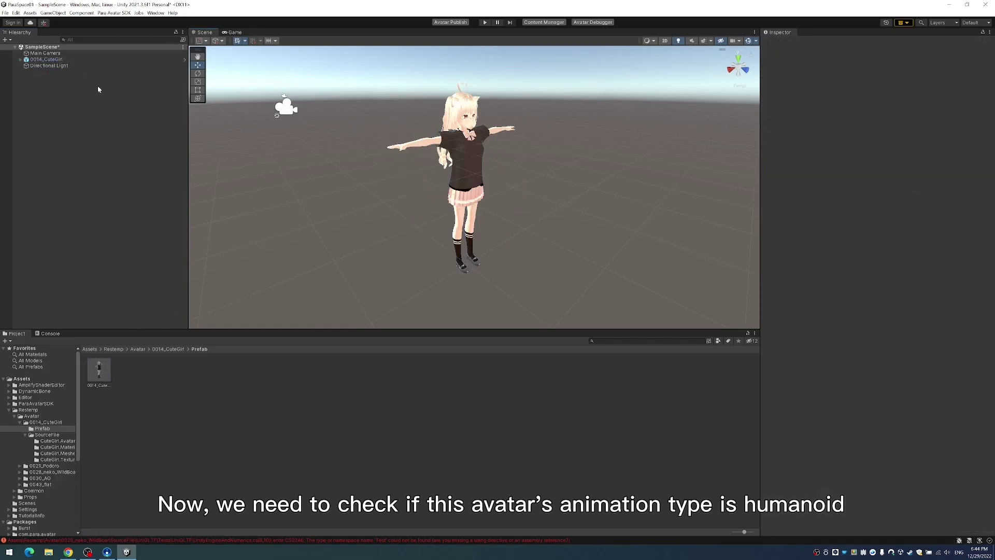
click(67, 59)
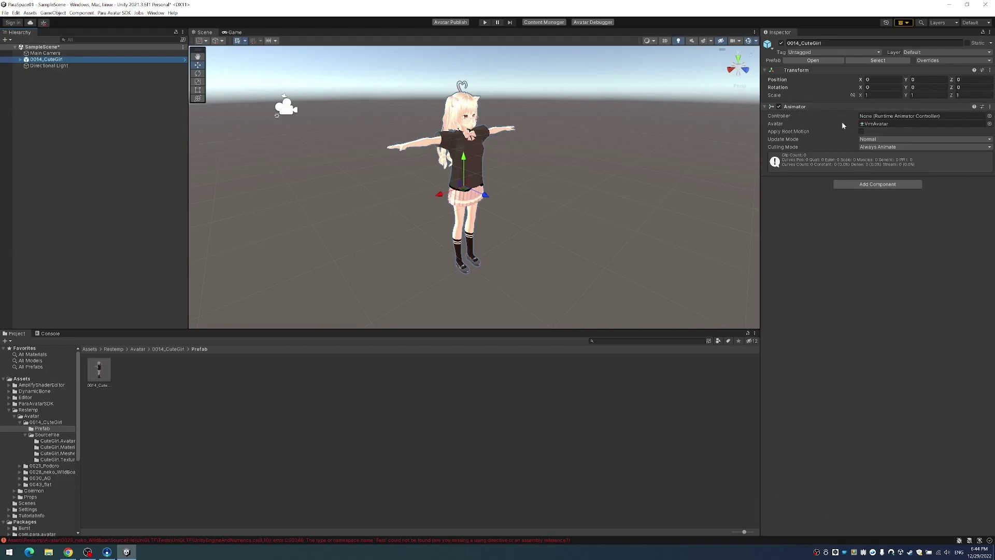
- Ping the Animator's VrmAvatar asset to confirm the humanoid rig, then bring up Add Component
click(875, 125)
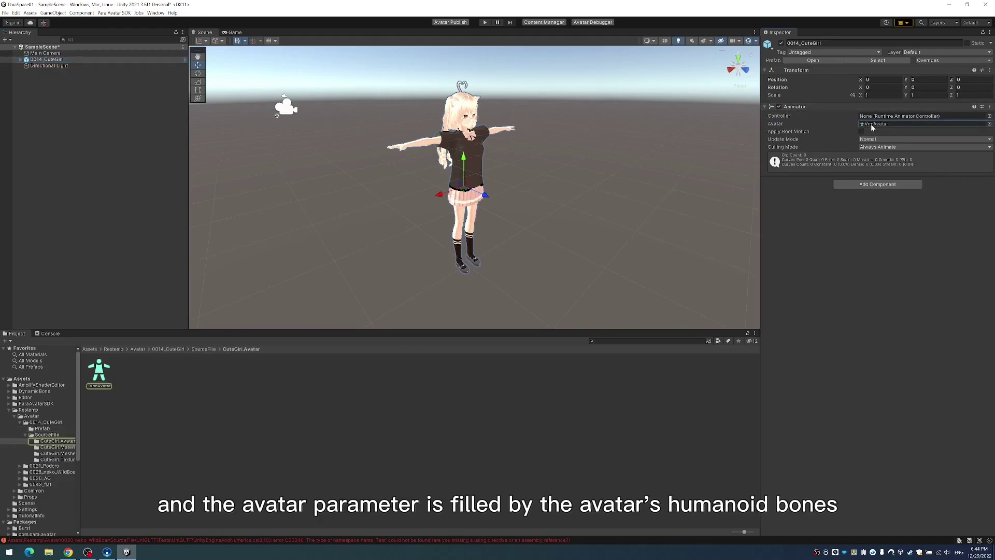
click(796, 109)
click(795, 108)
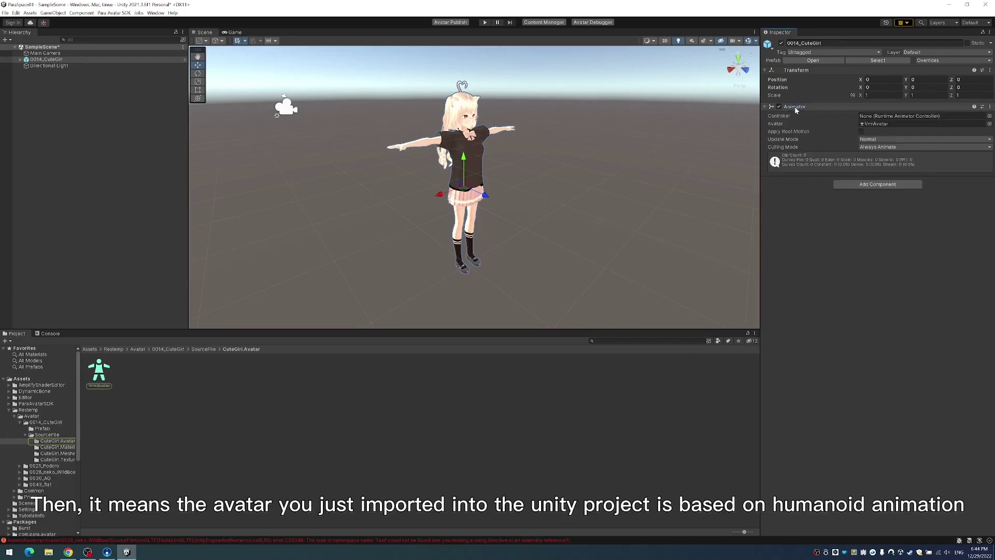
click(784, 126)
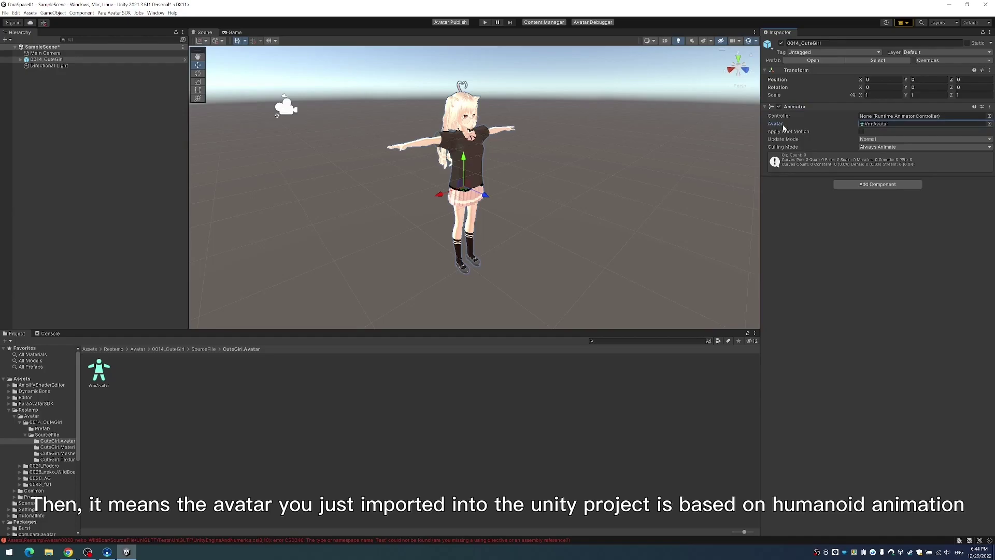
click(789, 142)
click(783, 126)
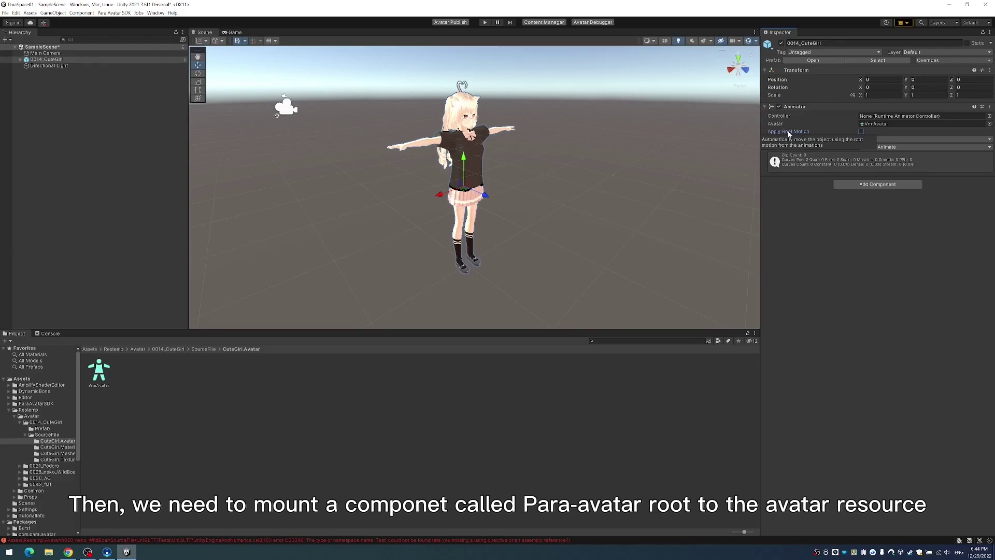
click(858, 185)
- Search 'avatar' and add the Para Avatar Root component to 0014_CuteGirl
click(848, 194)
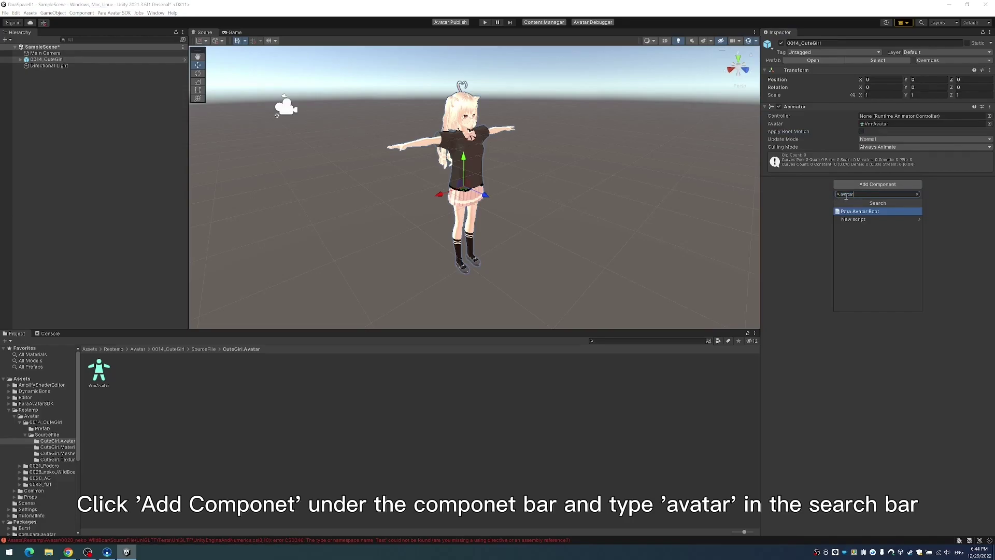
click(880, 212)
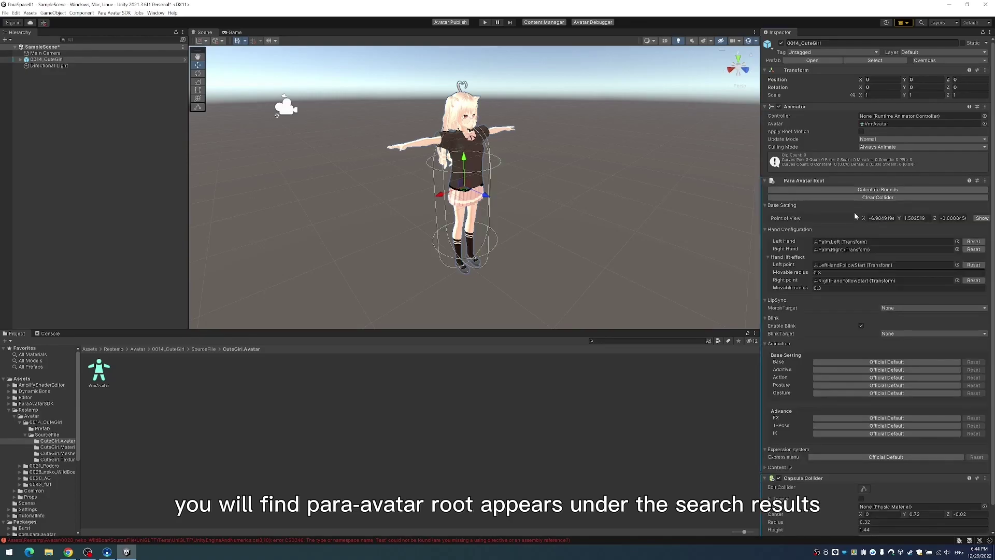
scroll(881, 233, down, 2)
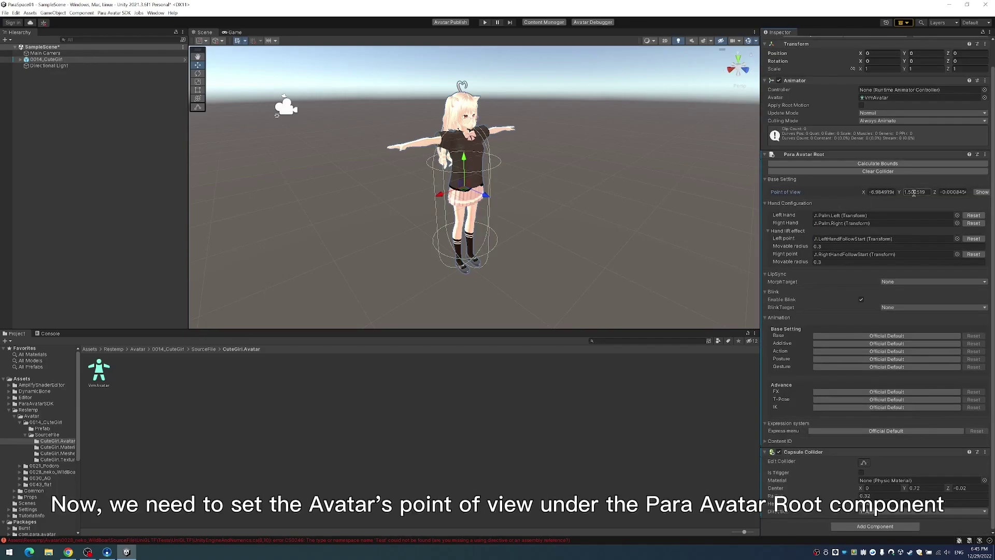
- Show the Point of View marker and position it right in front of the eyes in orthographic Right view
click(981, 192)
mouse_move(440, 117)
mouse_down()
mouse_move(365, 120)
mouse_move(484, 112)
mouse_move(452, 106)
mouse_up()
click(727, 76)
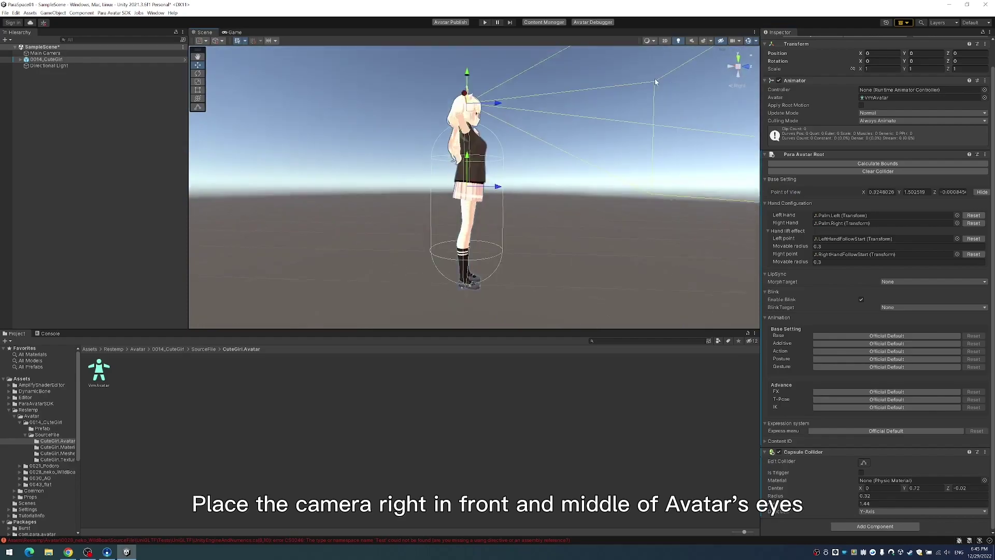
click(738, 67)
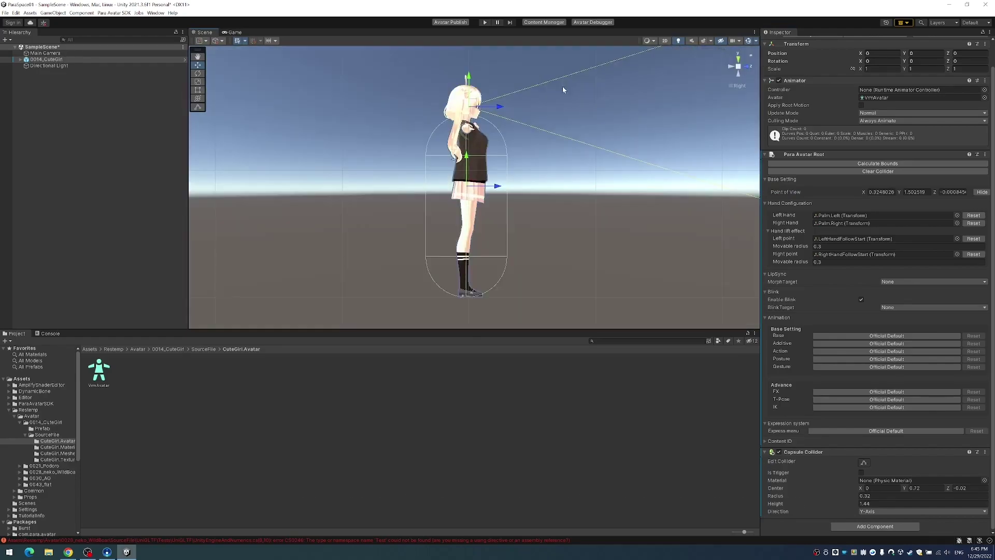
drag(491, 110, 502, 110)
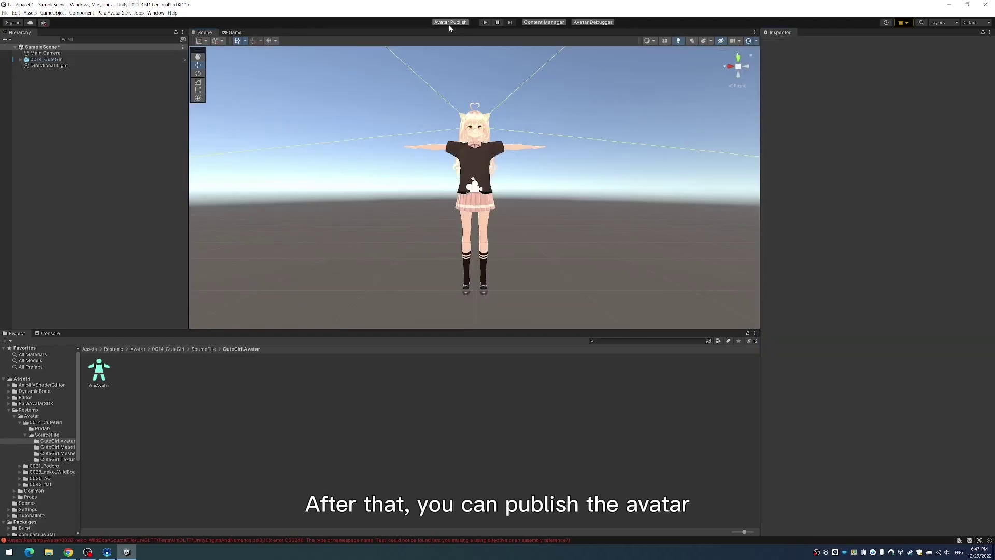
- Log in to ParaSpace from Avatar Publish with the account password and accepted terms
click(450, 23)
click(616, 155)
text(*************)
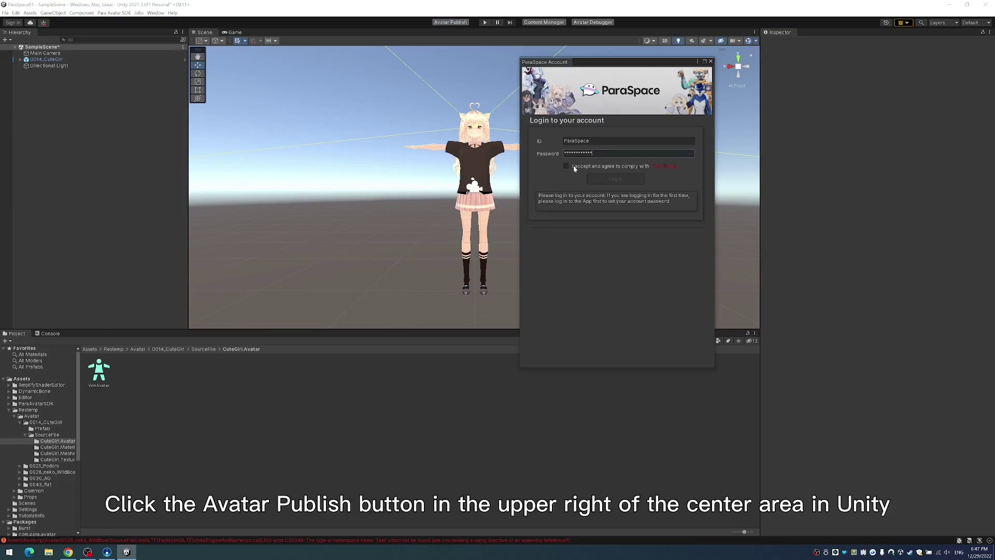
click(566, 165)
click(620, 178)
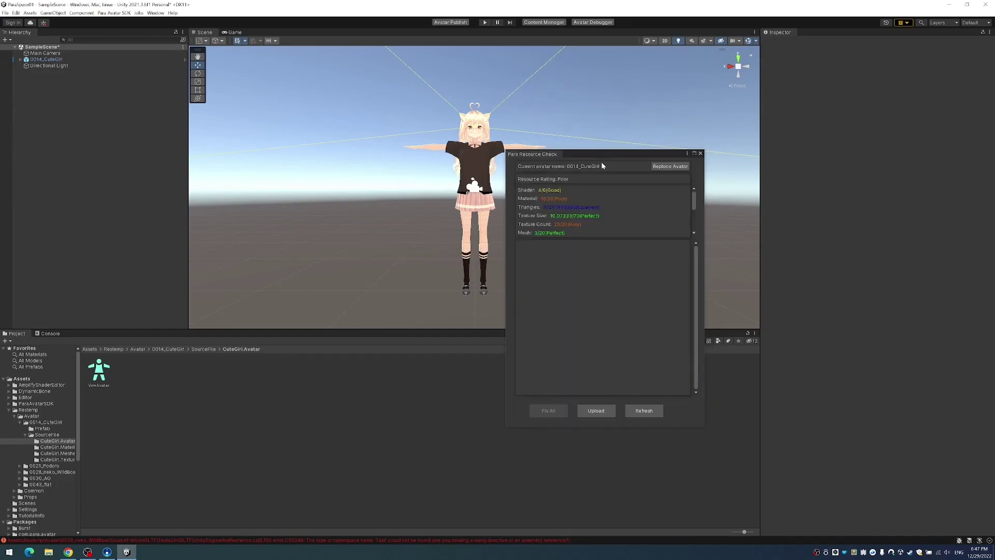
drag(602, 161, 660, 71)
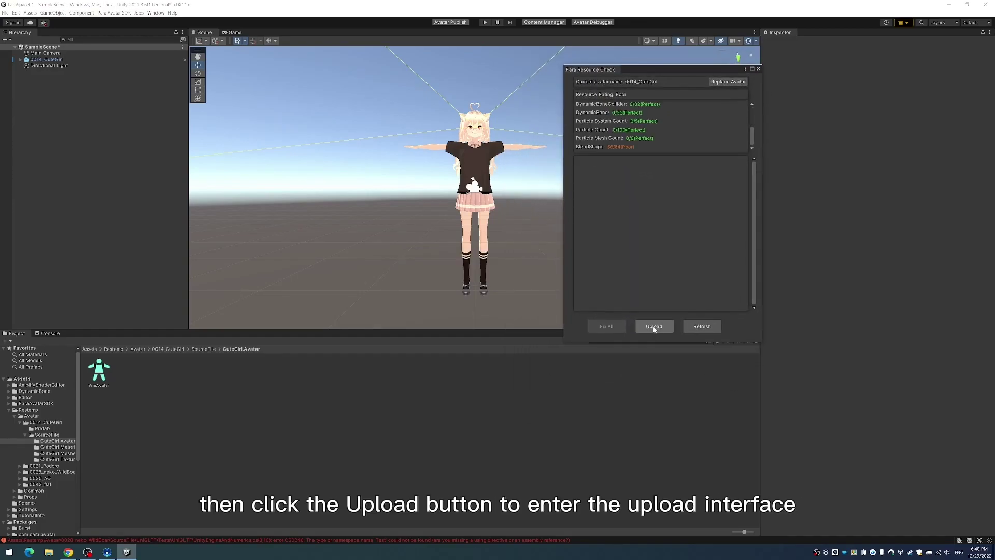
- Name the avatar 'CuteGirl', set public acquisition to No, and upload it
click(653, 326)
click(690, 91)
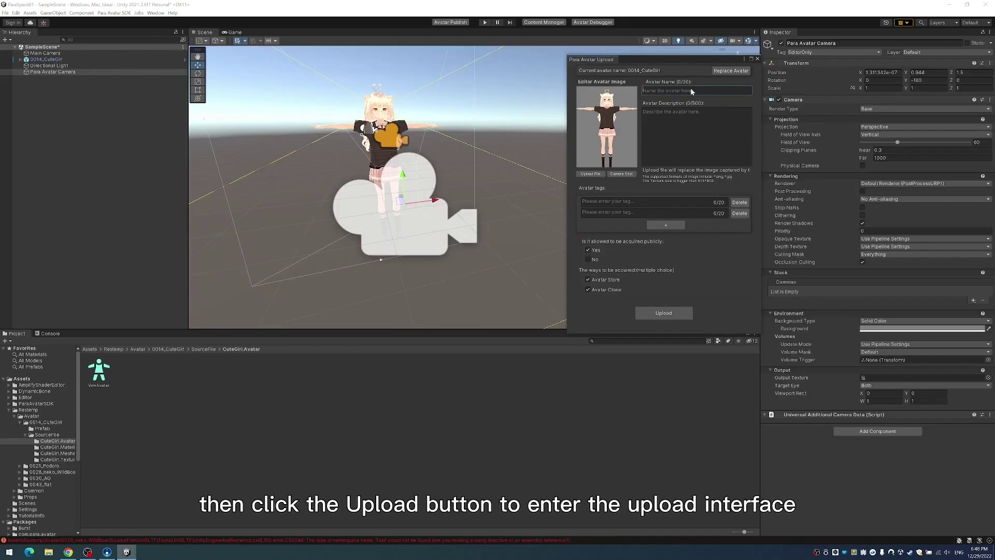
text(Cute)
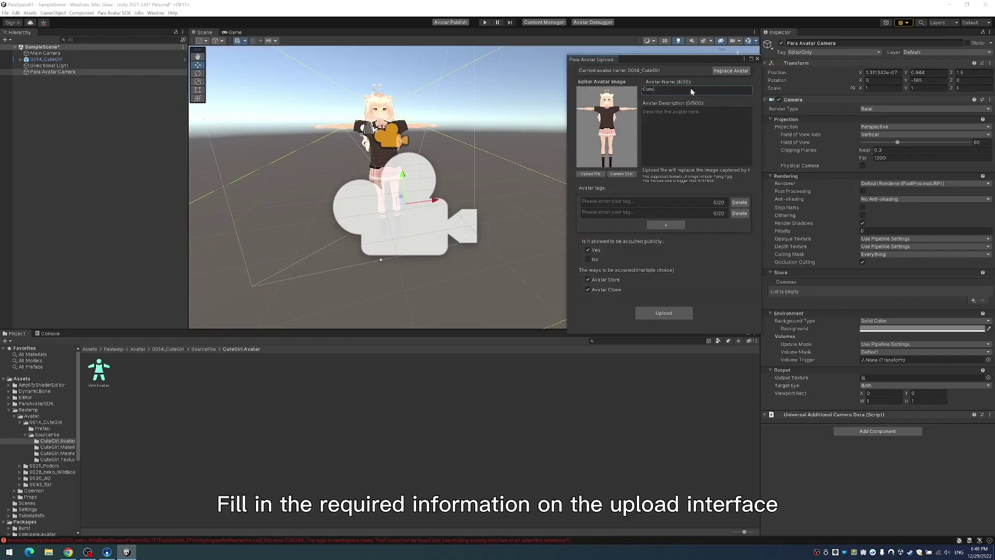
text(Girl)
click(591, 259)
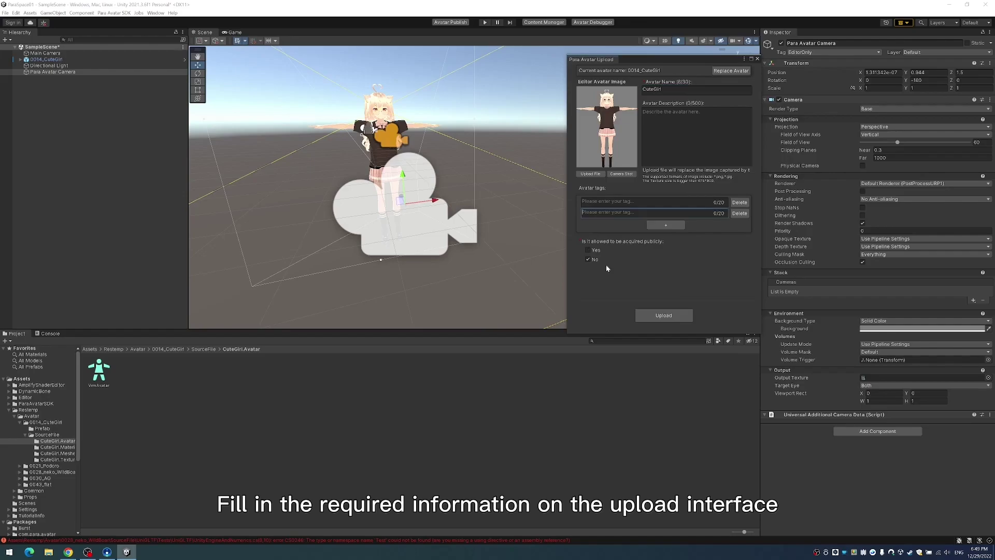
click(672, 316)
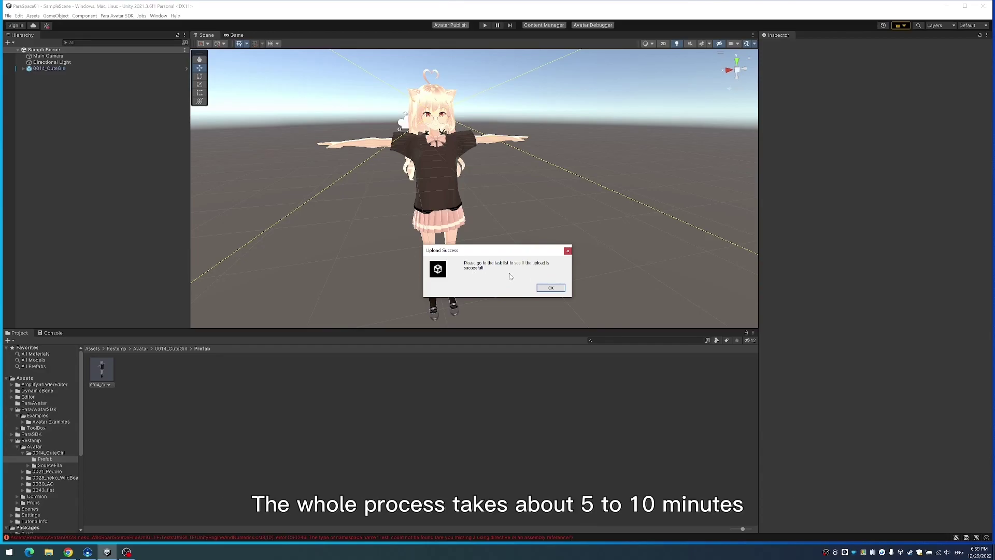
- Close the Upload Success dialog with OK
click(547, 287)
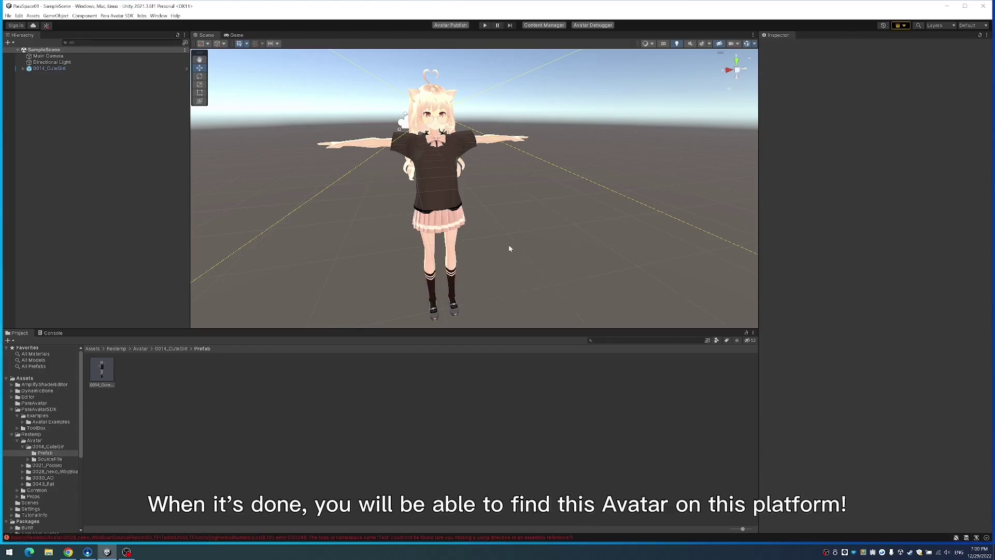